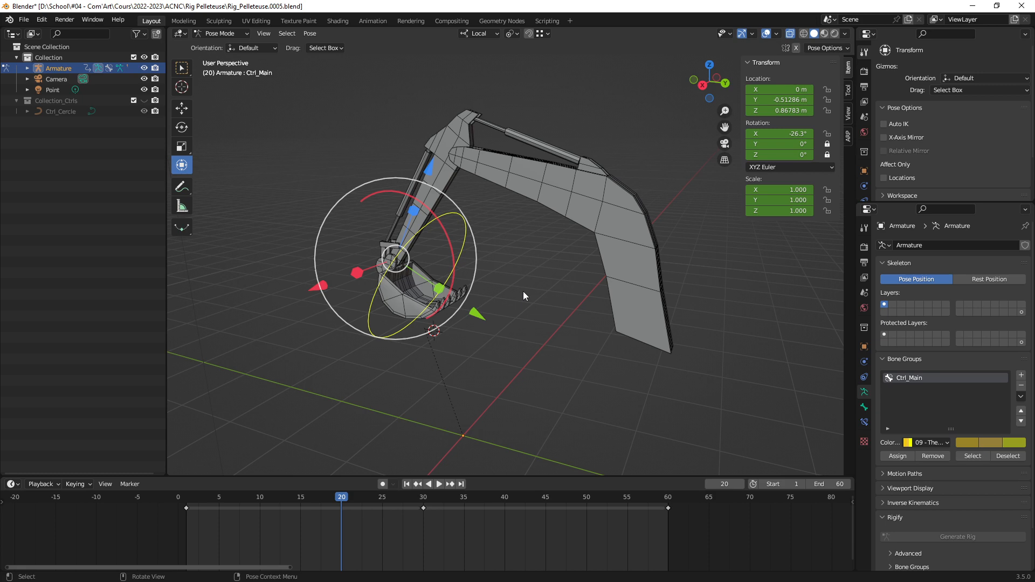
pyautogui.moveTo(505, 290); pyautogui.dragTo(504, 316, button='middle')
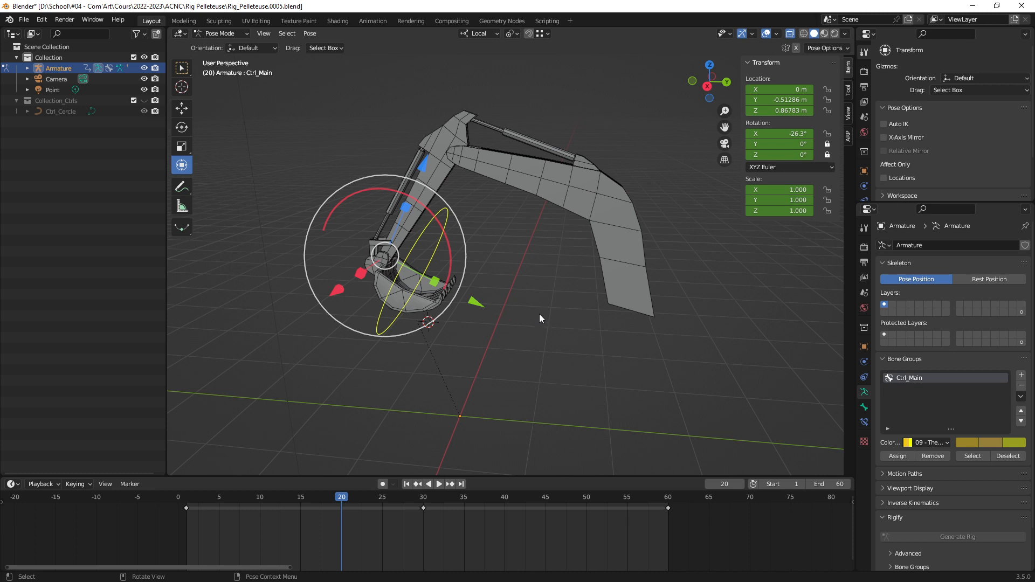
pyautogui.moveTo(539, 314)
pyautogui.mouseDown(button='middle')
pyautogui.moveTo(532, 303)
pyautogui.moveTo(517, 309)
pyautogui.moveTo(539, 309)
pyautogui.moveTo(525, 298)
pyautogui.moveTo(516, 314)
pyautogui.moveTo(528, 308)
pyautogui.mouseUp(button='middle')
pyautogui.scroll(2, 529, 317)
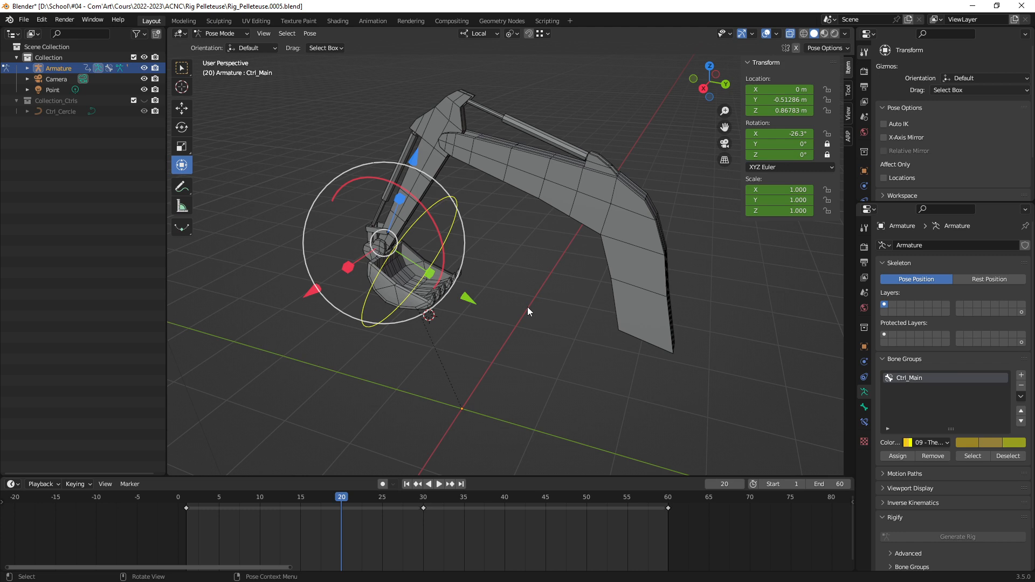
pyautogui.moveTo(527, 307); pyautogui.dragTo(465, 358, button='middle')
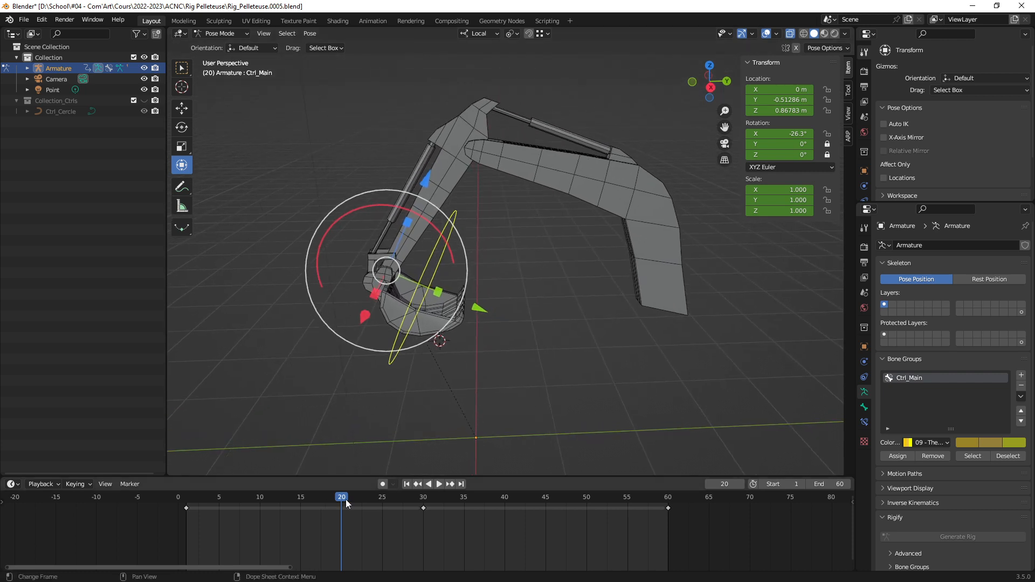
pyautogui.moveTo(486, 354); pyautogui.dragTo(477, 321, button='middle')
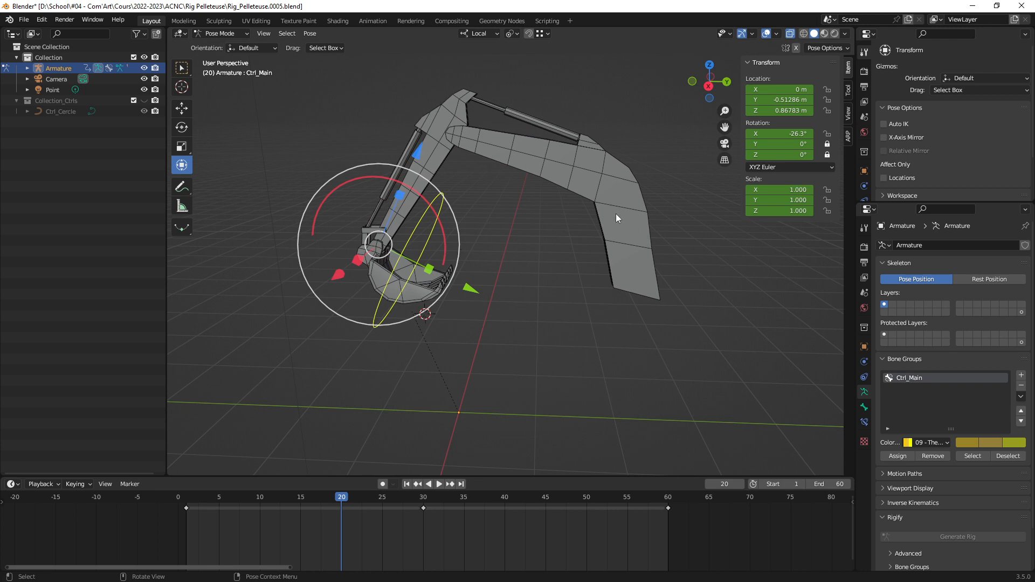
pyautogui.moveTo(568, 256); pyautogui.dragTo(560, 270, button='middle')
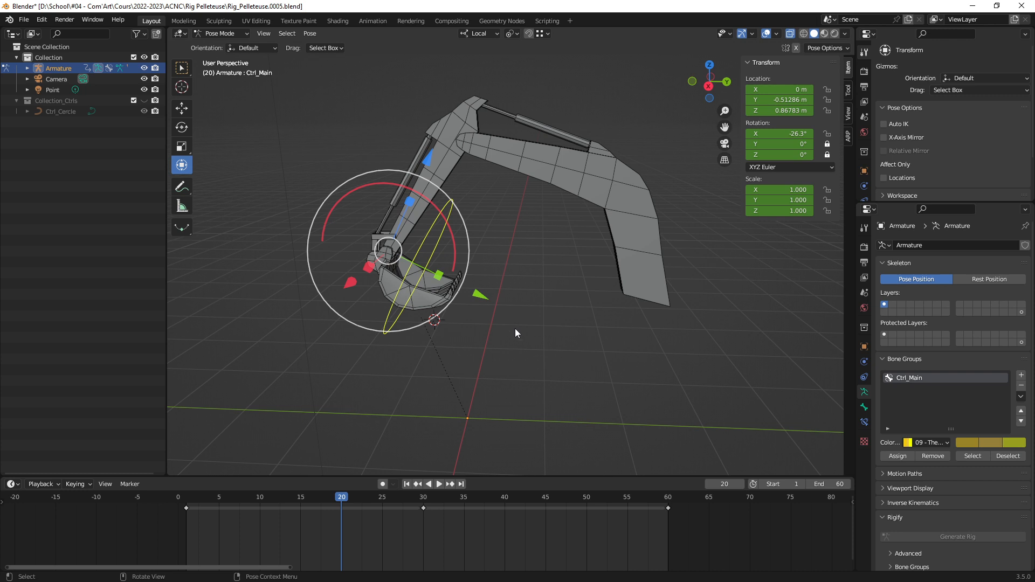
pyautogui.click(532, 338)
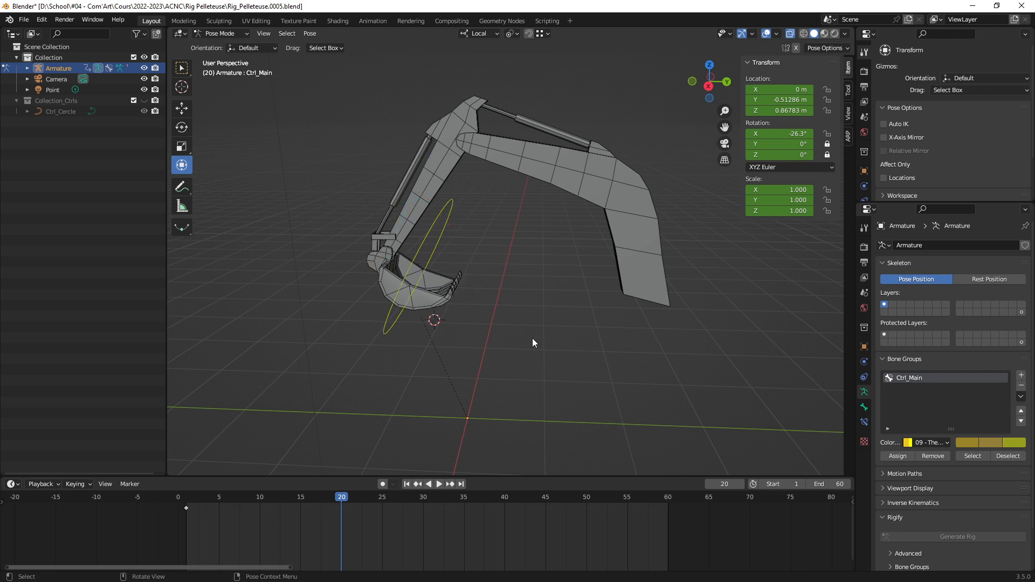
pyautogui.hotkey('ctrl', 'z')
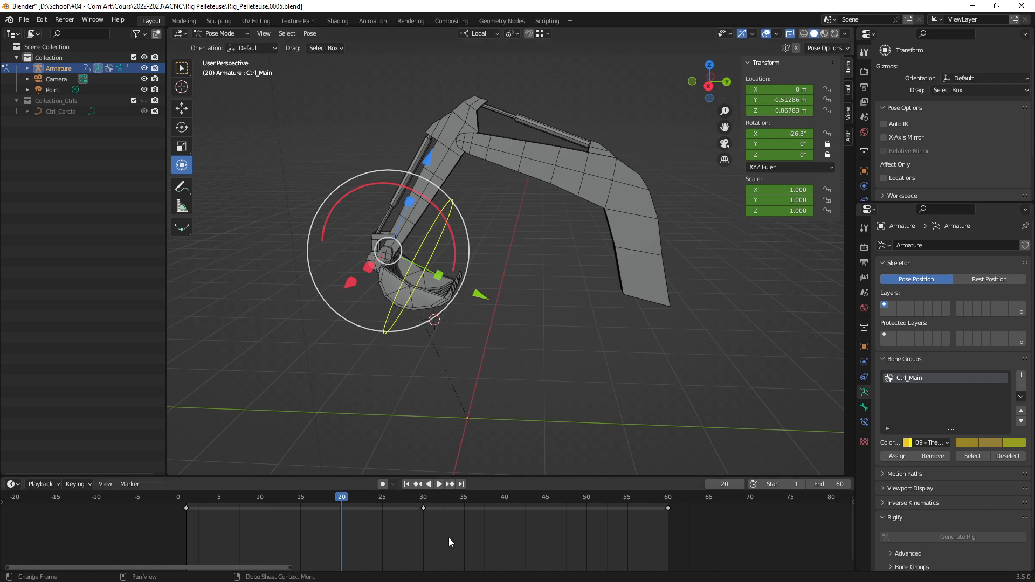
# Delete all of the Ctrl_Main bone's animation keyframes and return the timeline to frame 1.
pyautogui.press('a')
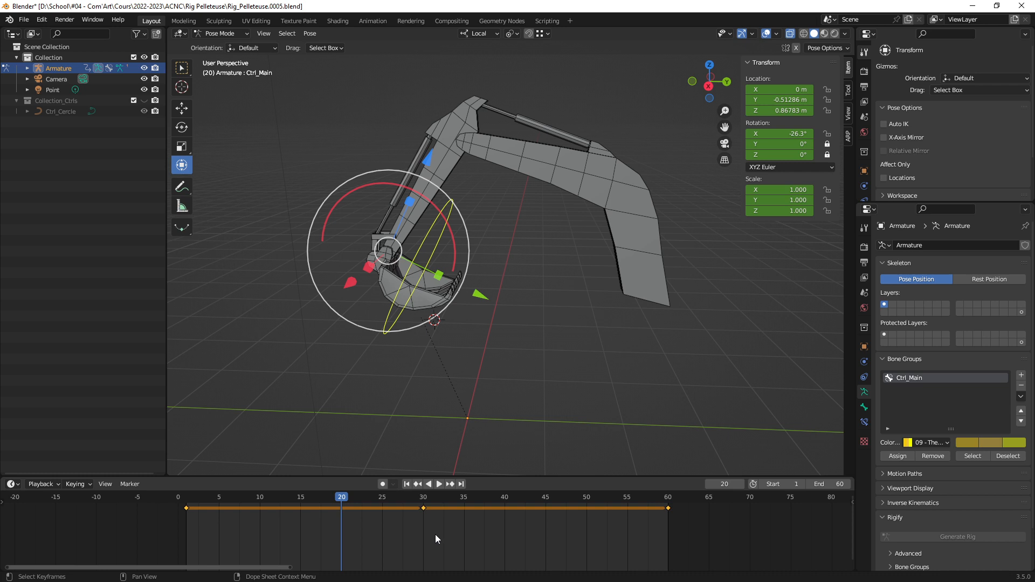
pyautogui.press('Delete')
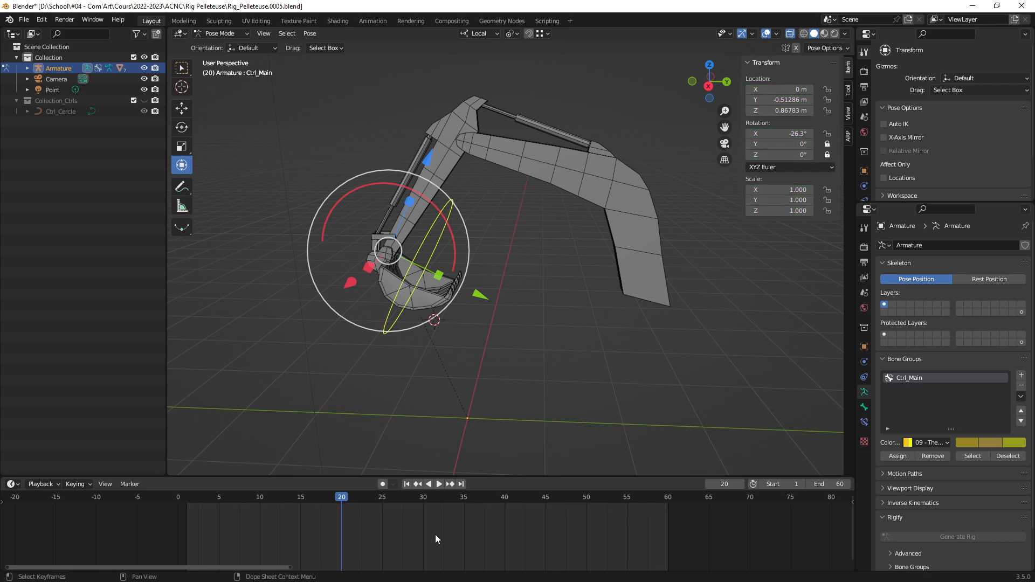
pyautogui.press('space')
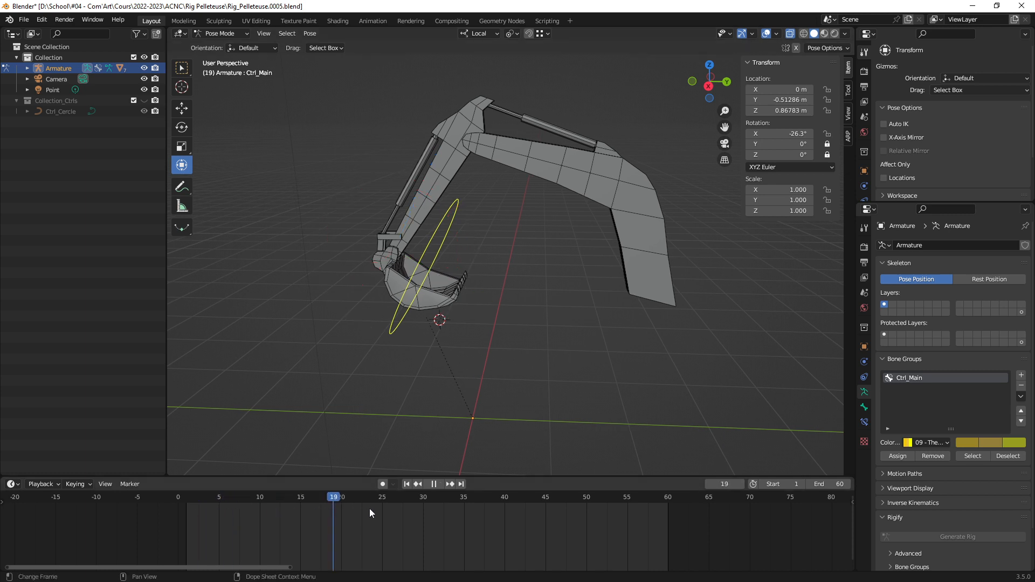
pyautogui.moveTo(370, 509); pyautogui.dragTo(185, 497)
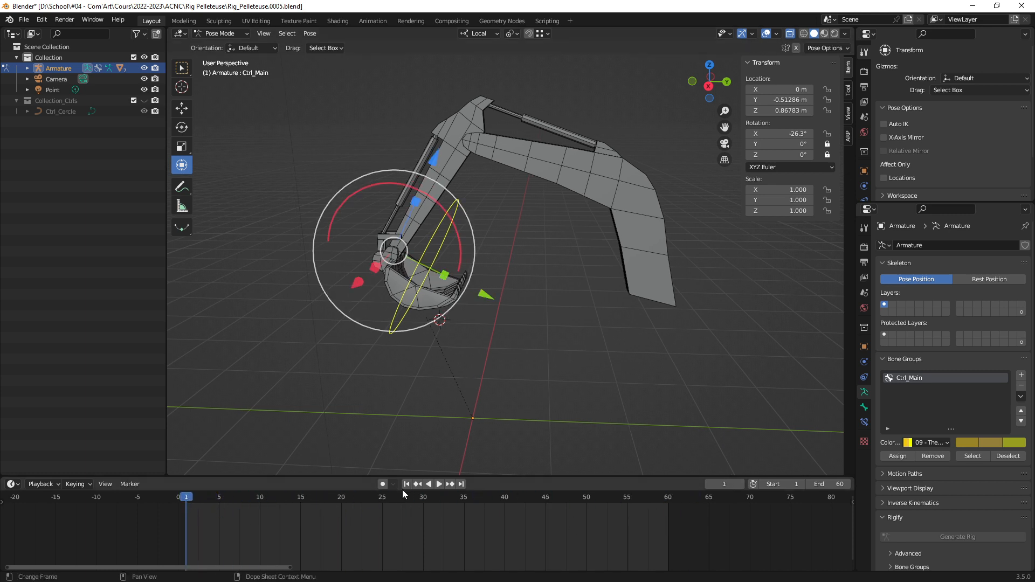
# Clear all transforms of the Ctrl_Main bone so the excavator arm returns to its default pose.
pyautogui.moveTo(446, 408); pyautogui.dragTo(365, 431, button='middle')
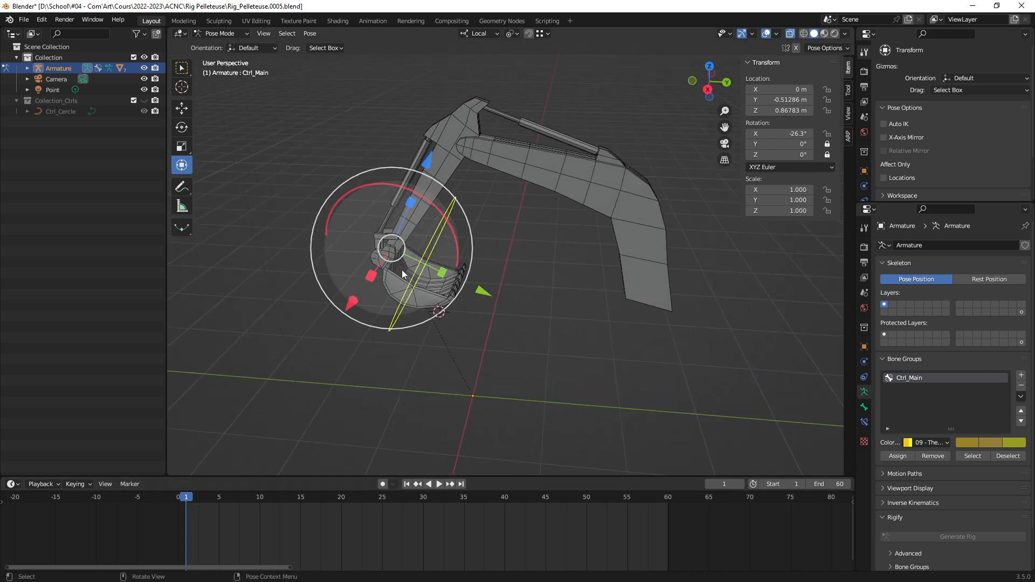
pyautogui.click(311, 33)
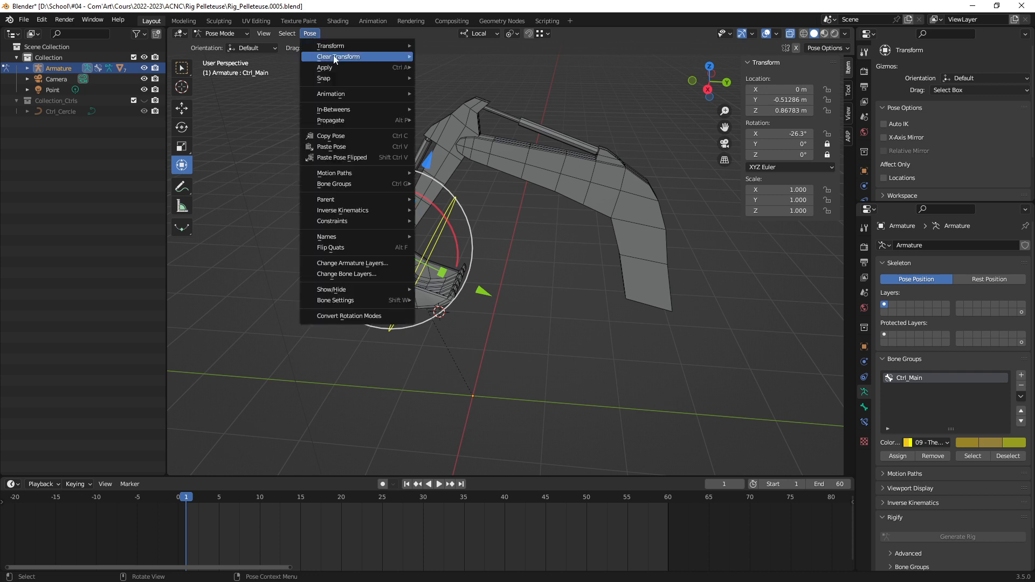
pyautogui.moveTo(338, 60)
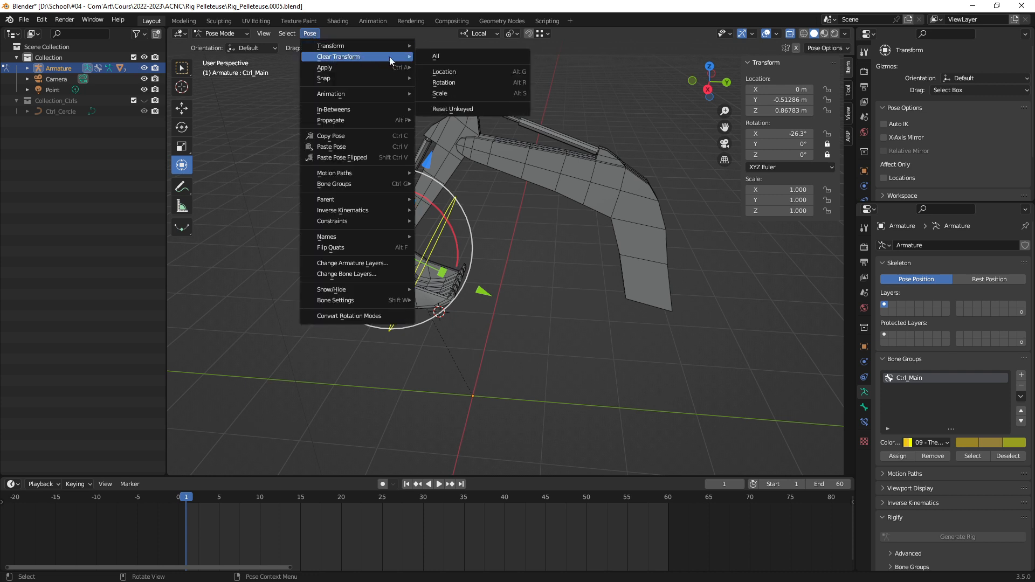
pyautogui.click(444, 57)
pyautogui.moveTo(522, 264)
pyautogui.mouseDown(button='middle')
pyautogui.moveTo(514, 291)
pyautogui.moveTo(529, 273)
pyautogui.moveTo(516, 255)
pyautogui.moveTo(542, 259)
pyautogui.mouseUp(button='middle')
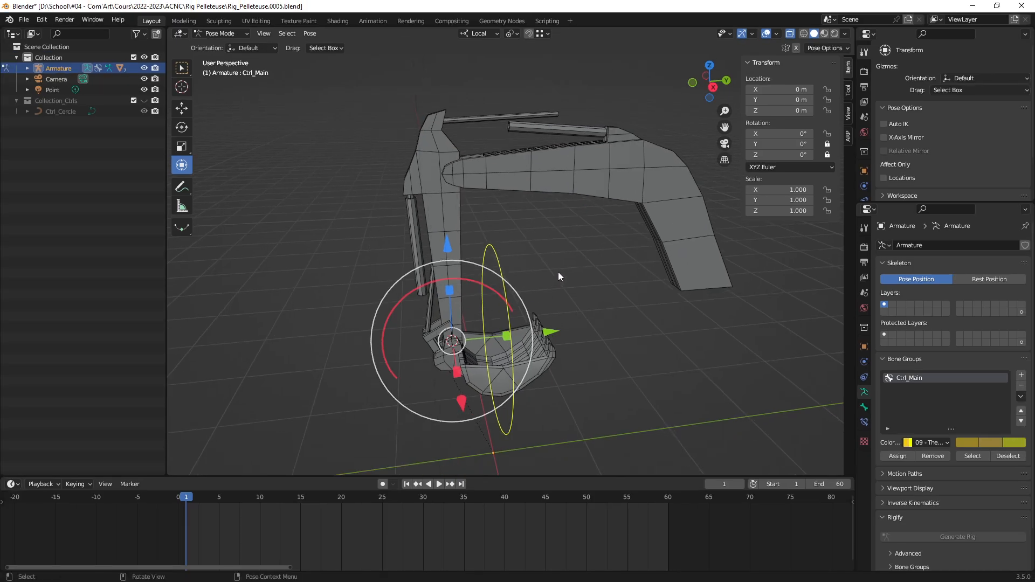
# Insert a Location, Rotation, Scale & Custom Properties keyframe for Ctrl_Main at frame 1 and delete it again.
pyautogui.press('i')
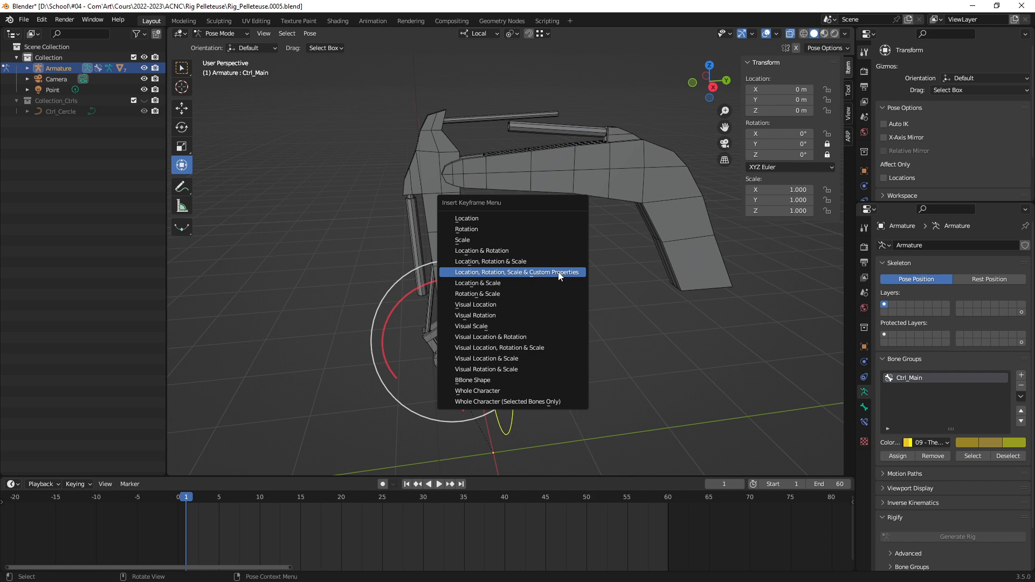
pyautogui.click(559, 273)
pyautogui.moveTo(240, 517); pyautogui.dragTo(177, 504)
pyautogui.press('Delete')
# Show the bones on the armature's last layer and delete the Armature object from the scene.
pyautogui.moveTo(532, 264)
pyautogui.mouseDown(button='middle')
pyautogui.moveTo(480, 248)
pyautogui.moveTo(550, 244)
pyautogui.moveTo(552, 231)
pyautogui.moveTo(503, 249)
pyautogui.moveTo(528, 255)
pyautogui.mouseUp(button='middle')
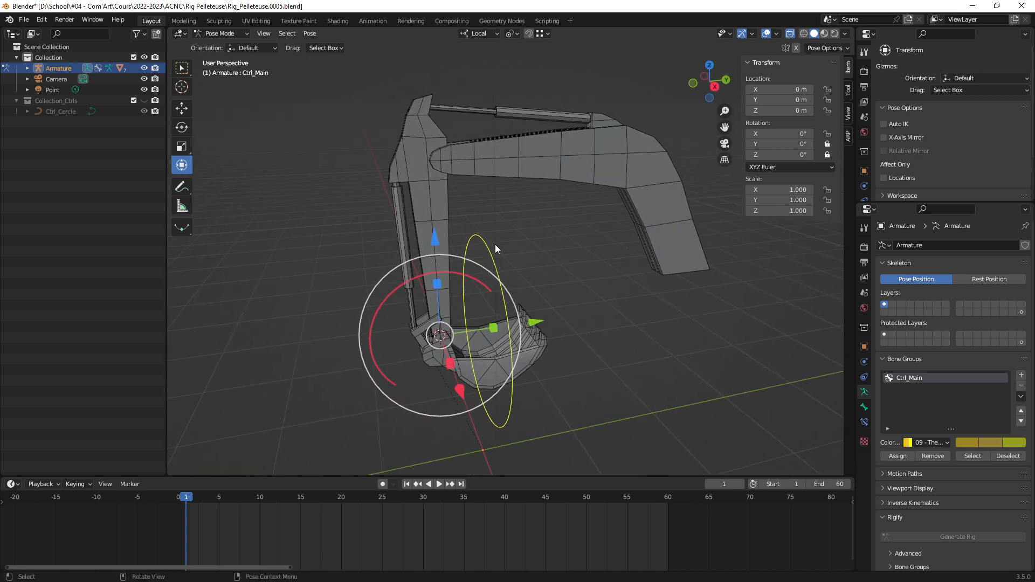
pyautogui.moveTo(495, 244)
pyautogui.mouseDown(button='middle')
pyautogui.moveTo(499, 236)
pyautogui.moveTo(506, 252)
pyautogui.moveTo(483, 250)
pyautogui.mouseUp(button='middle')
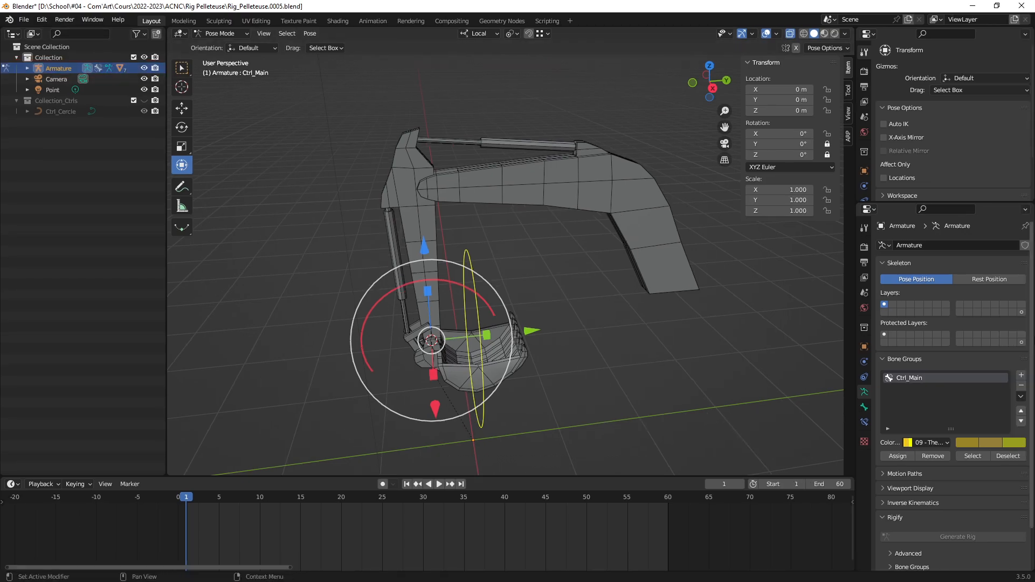
pyautogui.keyDown('shift'); pyautogui.click(1020, 312); pyautogui.keyUp('shift')
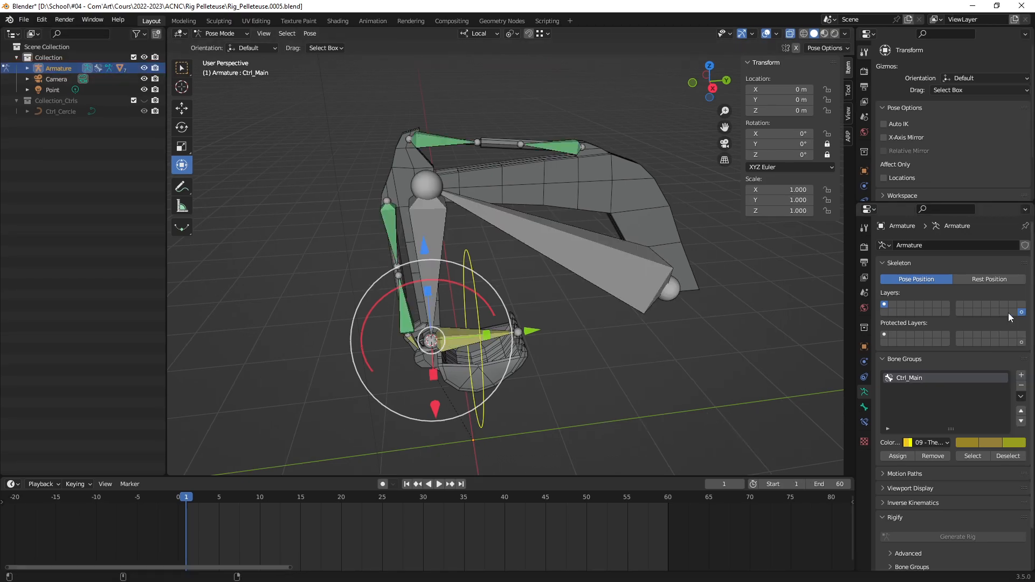
pyautogui.rightClick(52, 68)
pyautogui.click(52, 68)
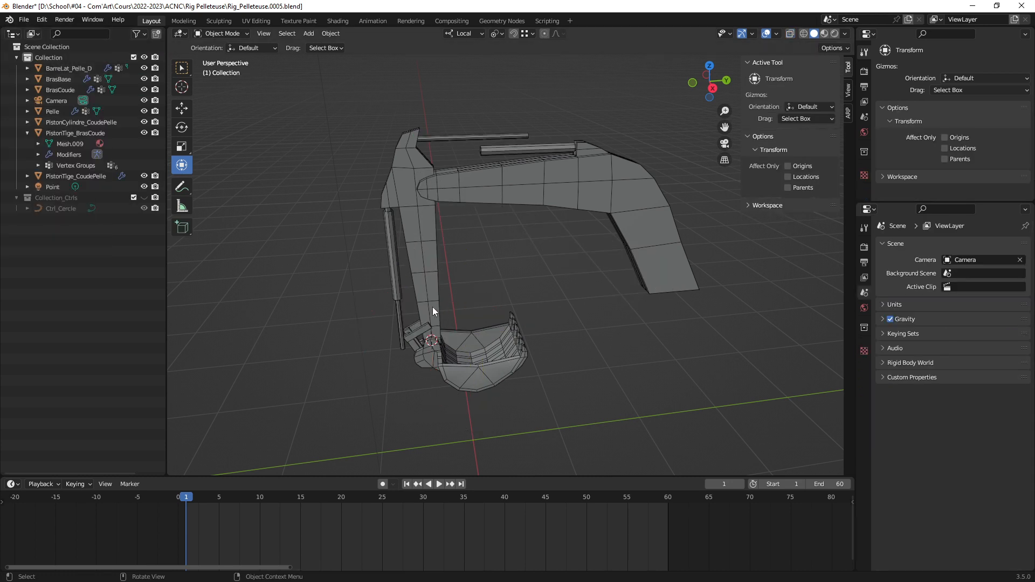
# Select the BrasBase mesh and examine its vertex groups and the settings of its Armature modifier.
pyautogui.moveTo(460, 260)
pyautogui.mouseDown(button='middle')
pyautogui.moveTo(473, 261)
pyautogui.moveTo(474, 246)
pyautogui.moveTo(438, 244)
pyautogui.moveTo(472, 252)
pyautogui.moveTo(482, 271)
pyautogui.moveTo(507, 270)
pyautogui.moveTo(445, 268)
pyautogui.moveTo(479, 249)
pyautogui.moveTo(468, 261)
pyautogui.mouseUp(button='middle')
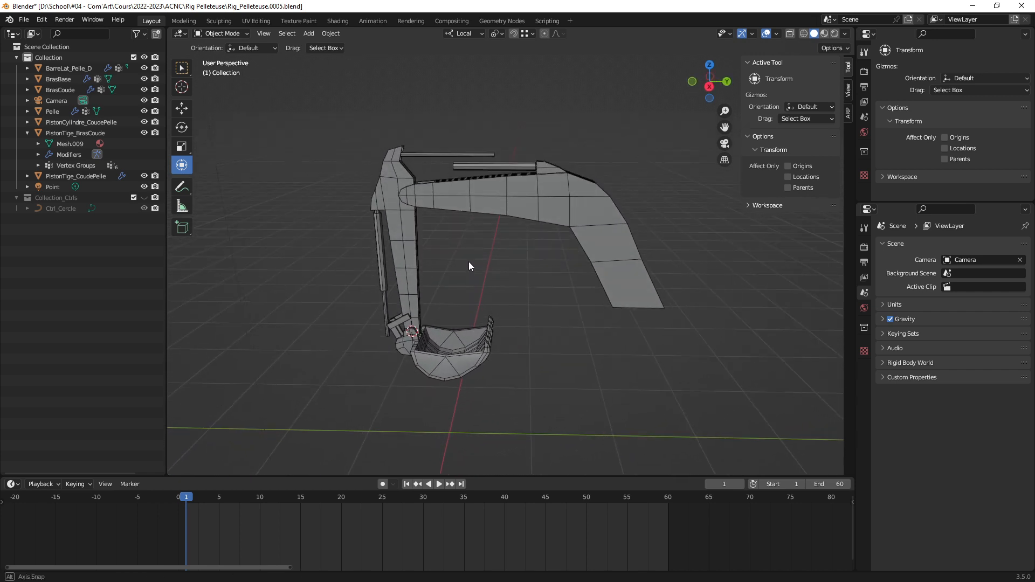
pyautogui.click(563, 222)
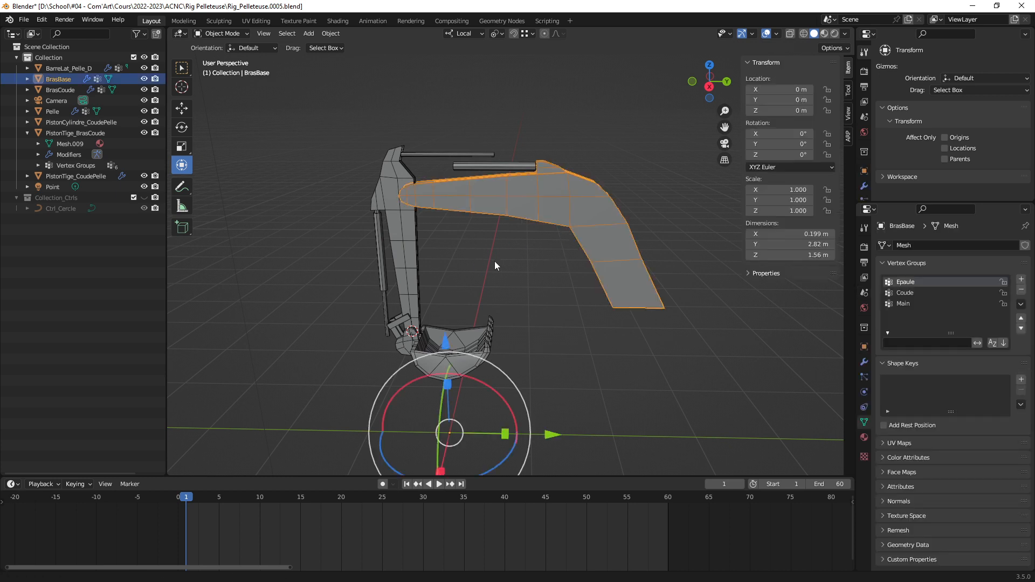
pyautogui.keyDown('shift'); pyautogui.moveTo(494, 261); pyautogui.dragTo(493, 262, button='middle'); pyautogui.keyUp('shift')
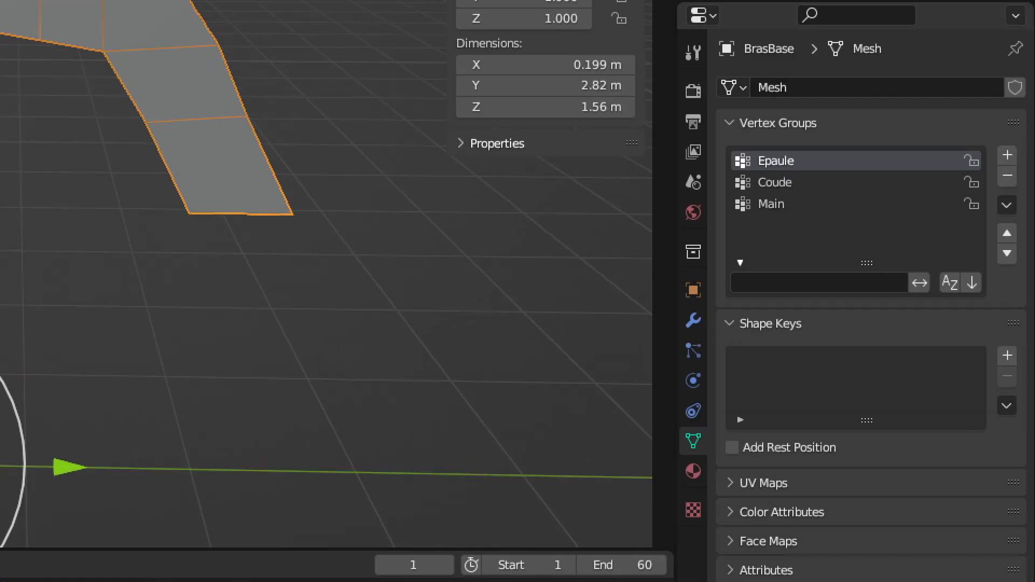
pyautogui.moveTo(682, 420)
pyautogui.mouseDown()
pyautogui.moveTo(667, 454)
pyautogui.moveTo(712, 446)
pyautogui.moveTo(690, 426)
pyautogui.moveTo(622, 438)
pyautogui.mouseUp()
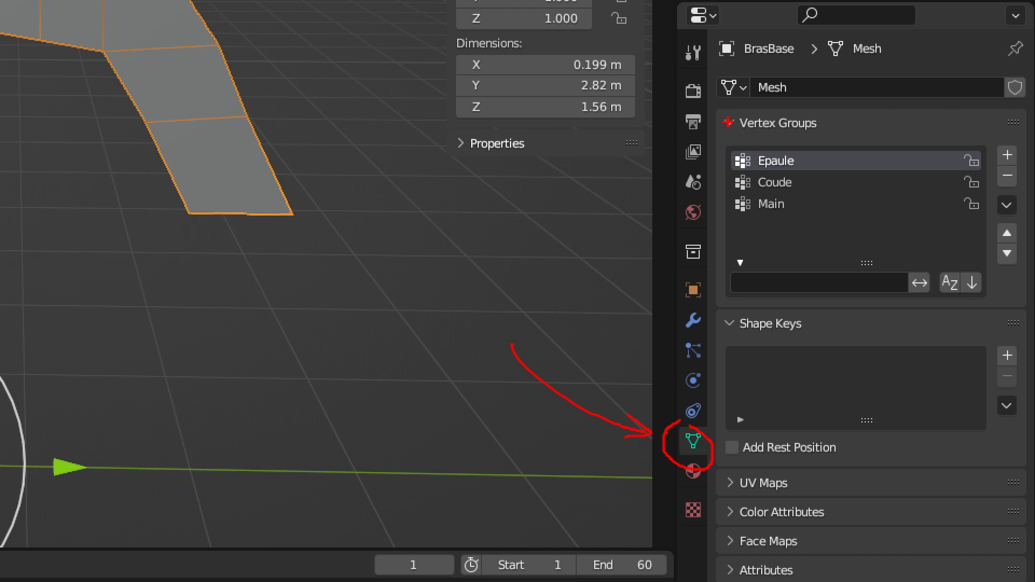
pyautogui.moveTo(728, 122); pyautogui.dragTo(1026, 300)
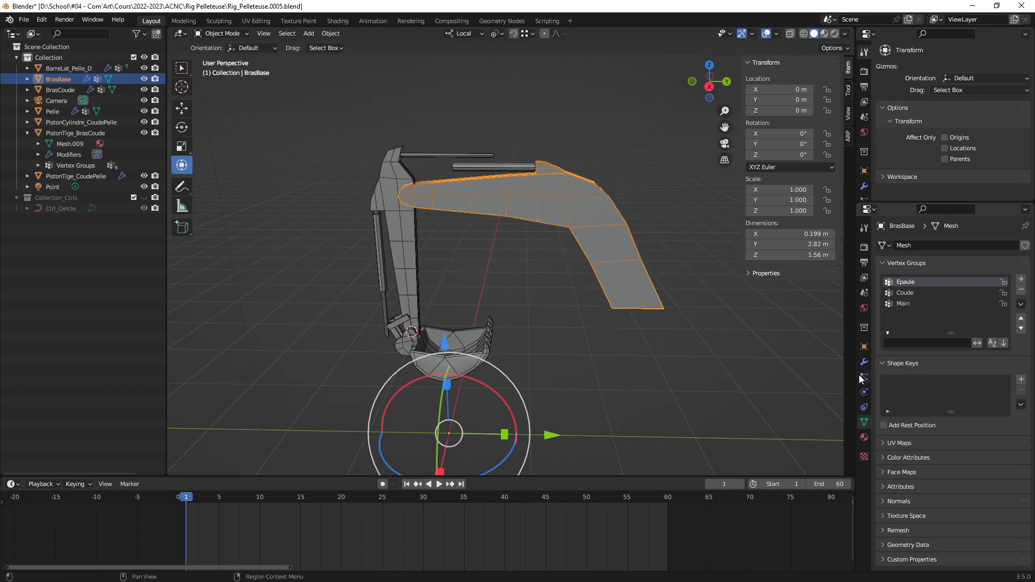
pyautogui.click(694, 323)
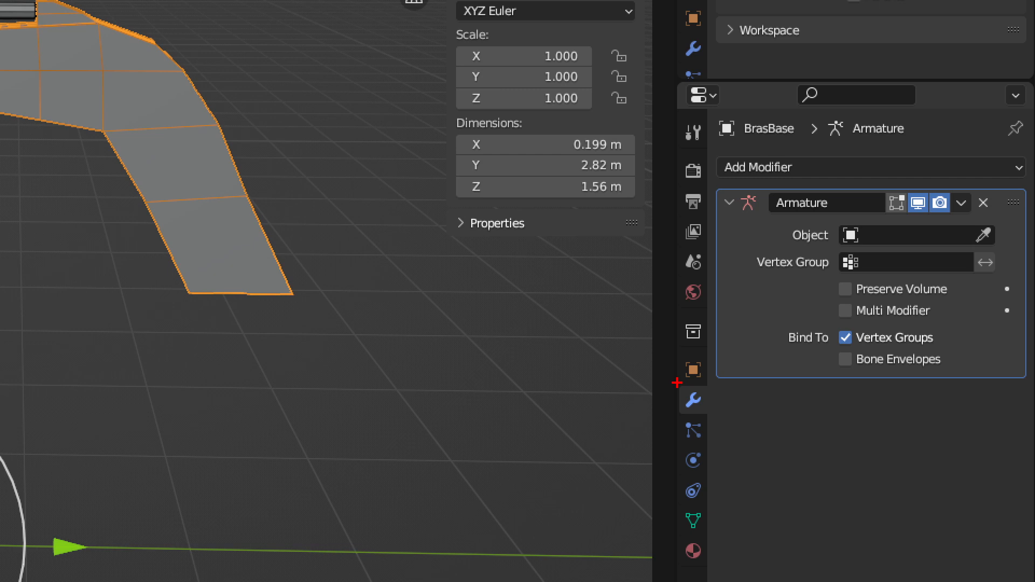
pyautogui.moveTo(677, 382)
pyautogui.mouseDown()
pyautogui.moveTo(703, 419)
pyautogui.moveTo(687, 383)
pyautogui.mouseUp()
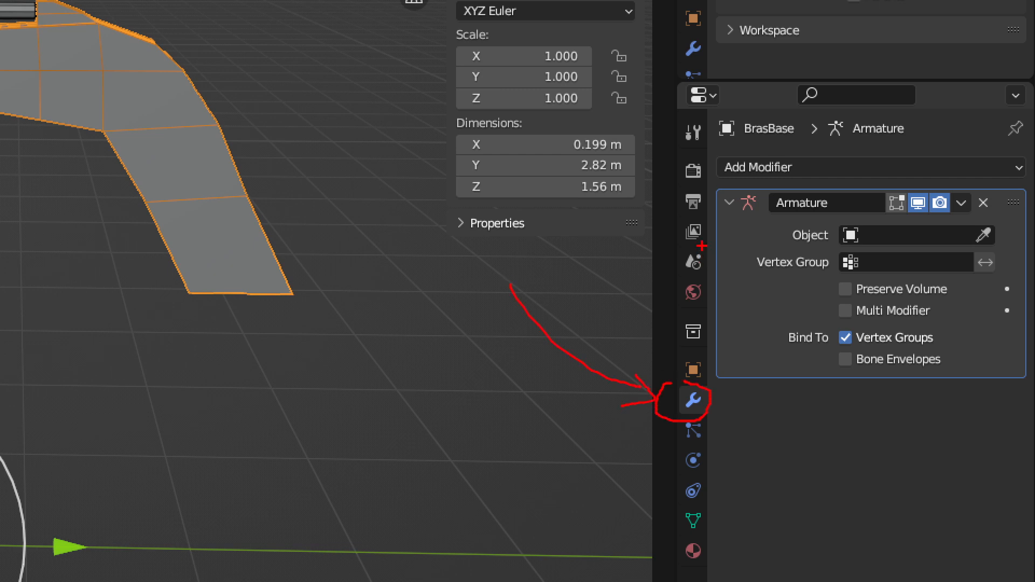
pyautogui.moveTo(712, 187); pyautogui.dragTo(1028, 375)
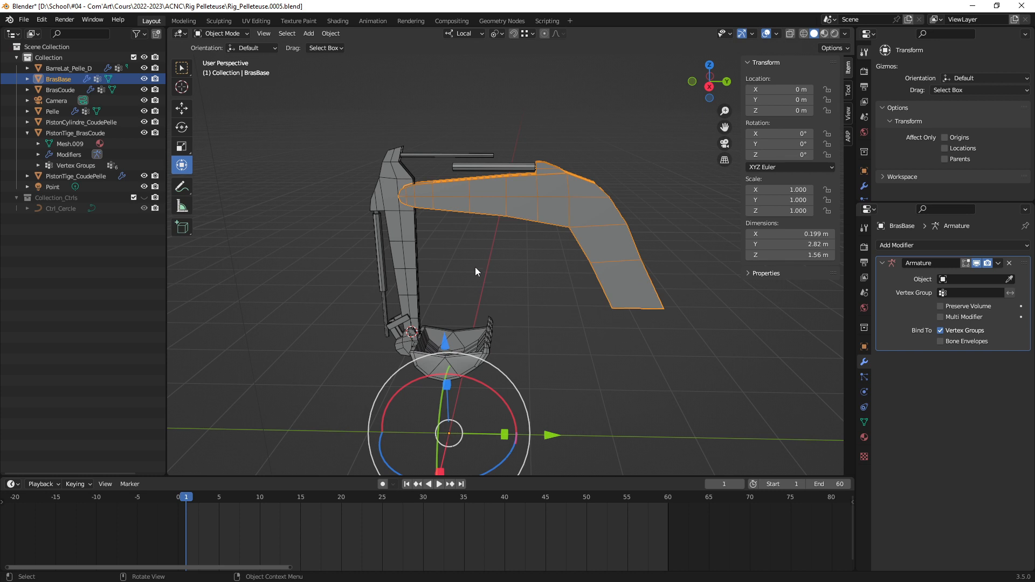
# Select all the excavator arm meshes and apply Visual Geometry to Mesh to remove their modifiers.
pyautogui.moveTo(474, 267); pyautogui.dragTo(445, 259, button='middle')
pyautogui.scroll(-1, 444, 258)
pyautogui.moveTo(445, 259); pyautogui.dragTo(451, 298, button='middle')
pyautogui.click(352, 131)
pyautogui.moveTo(352, 130); pyautogui.dragTo(655, 355)
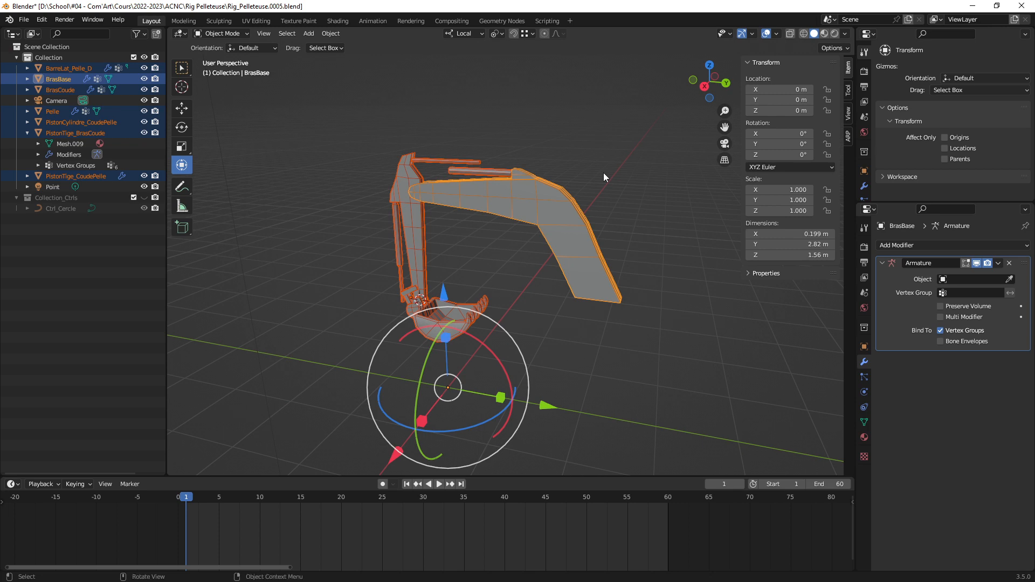
pyautogui.hotkey('ctrl', 'a')
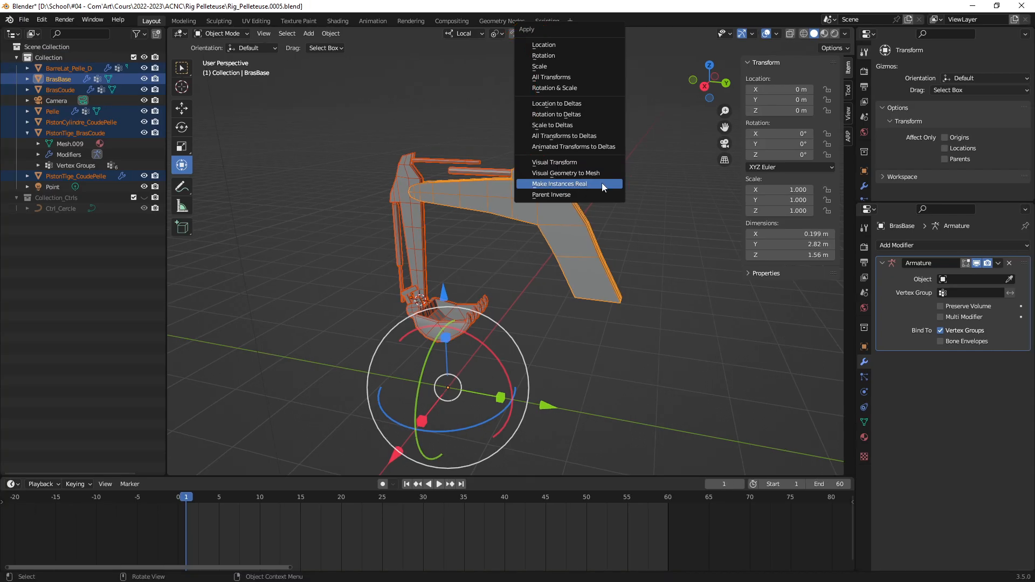
pyautogui.click(593, 173)
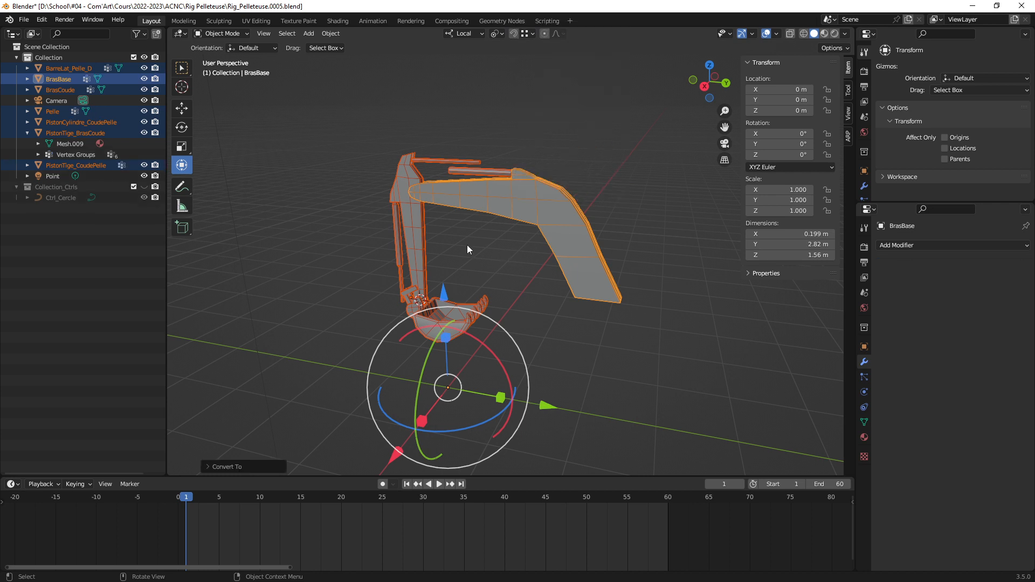
# Check the base arm, the pistons, BarreLat_Pelle_D and the Pelle bucket one by one for remaining modifiers.
pyautogui.moveTo(475, 245); pyautogui.dragTo(508, 261, button='middle')
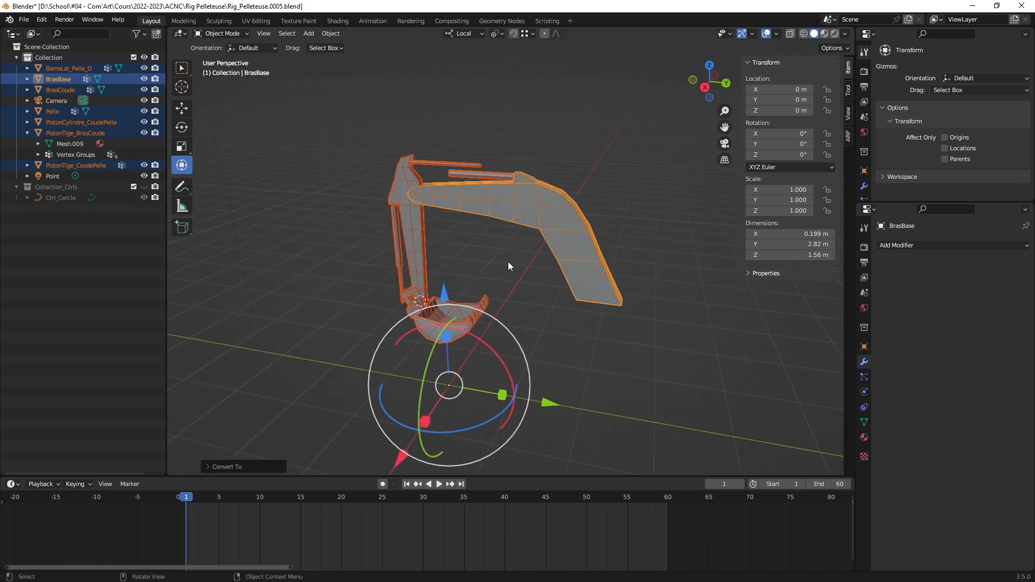
pyautogui.click(495, 203)
pyautogui.click(451, 165)
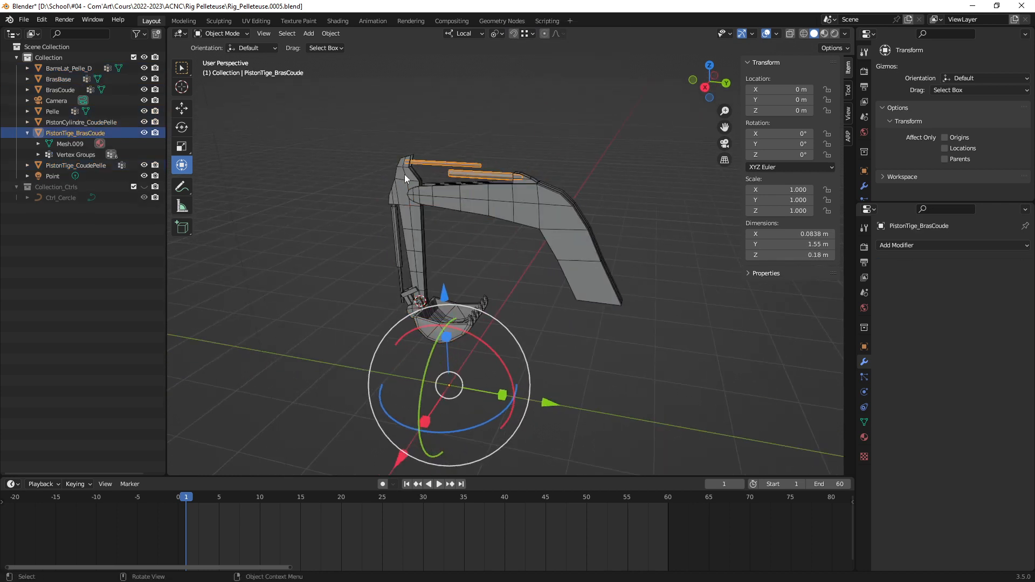
pyautogui.click(396, 231)
pyautogui.click(398, 237)
pyautogui.click(410, 298)
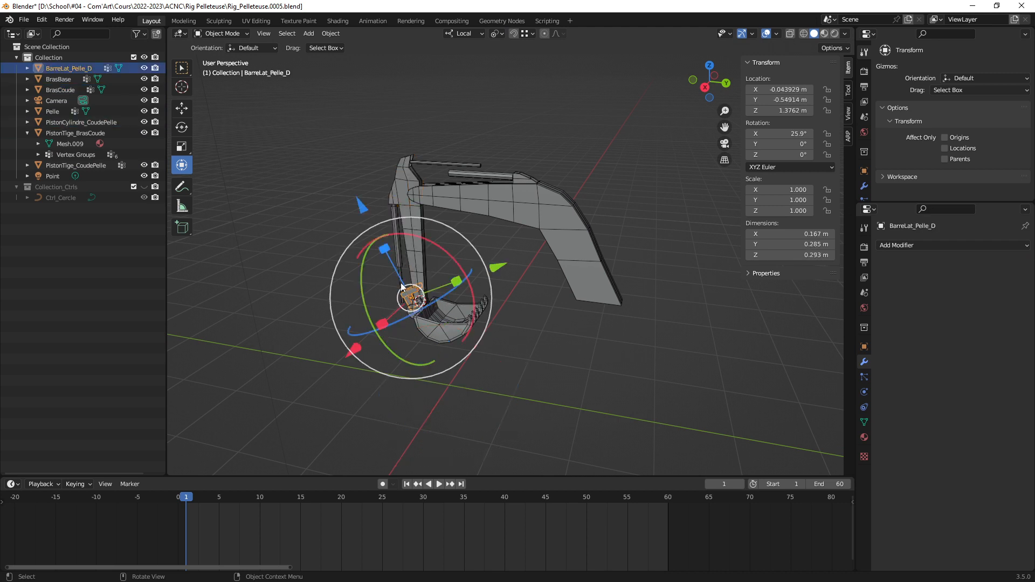
pyautogui.click(451, 322)
pyautogui.click(472, 324)
pyautogui.scroll(2, 485, 312)
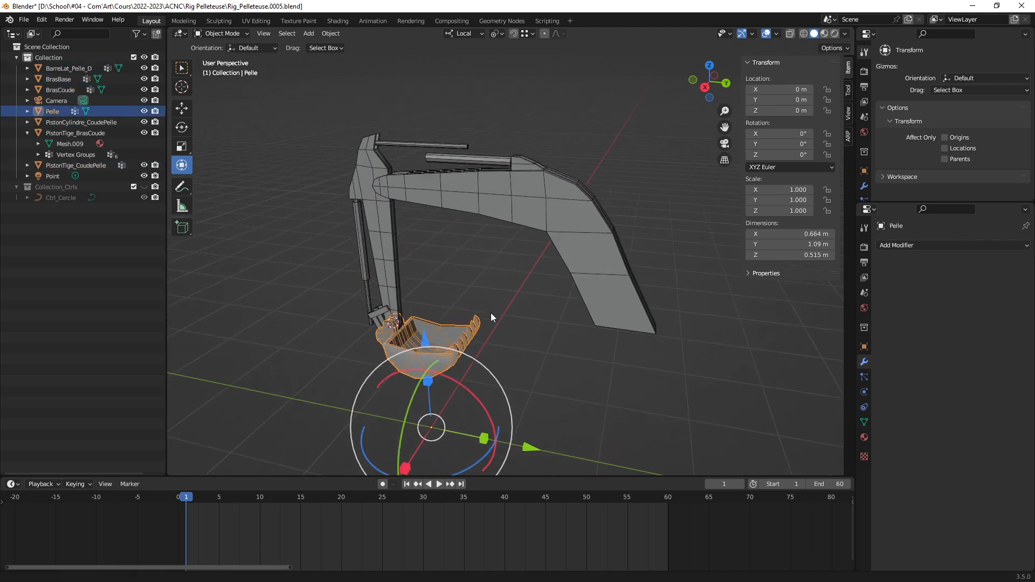
# Select the BrasBase mesh and examine the vertex groups in its mesh data properties.
pyautogui.scroll(3, 493, 315)
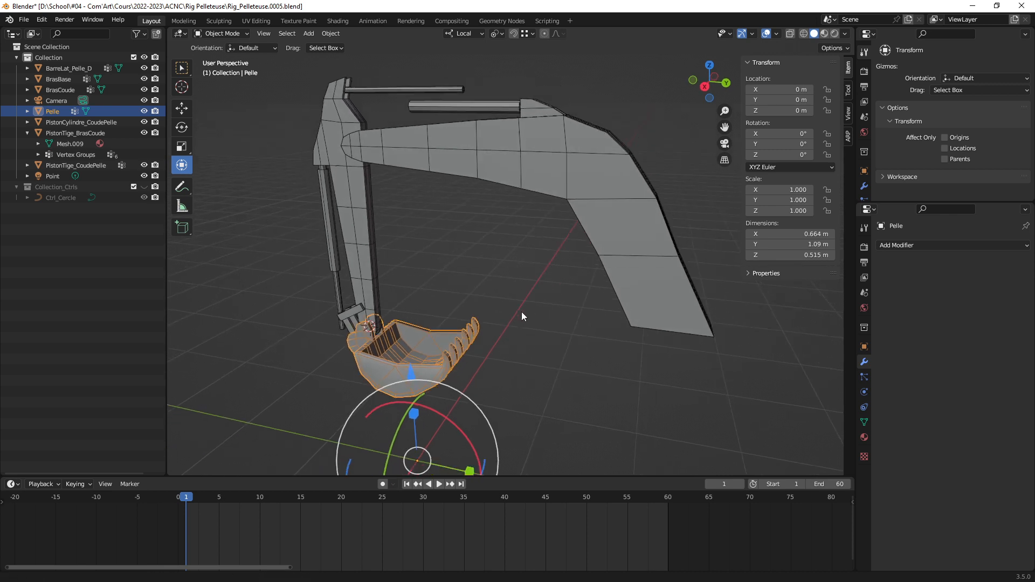
pyautogui.moveTo(522, 312)
pyautogui.mouseDown(button='middle')
pyautogui.moveTo(509, 316)
pyautogui.moveTo(491, 298)
pyautogui.moveTo(529, 304)
pyautogui.mouseUp(button='middle')
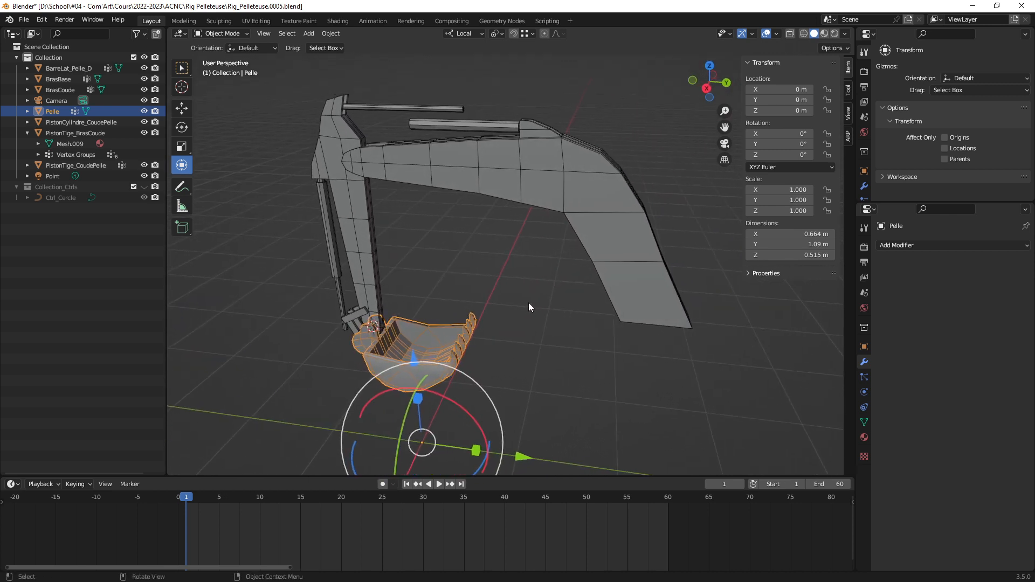
pyautogui.click(638, 205)
pyautogui.click(864, 421)
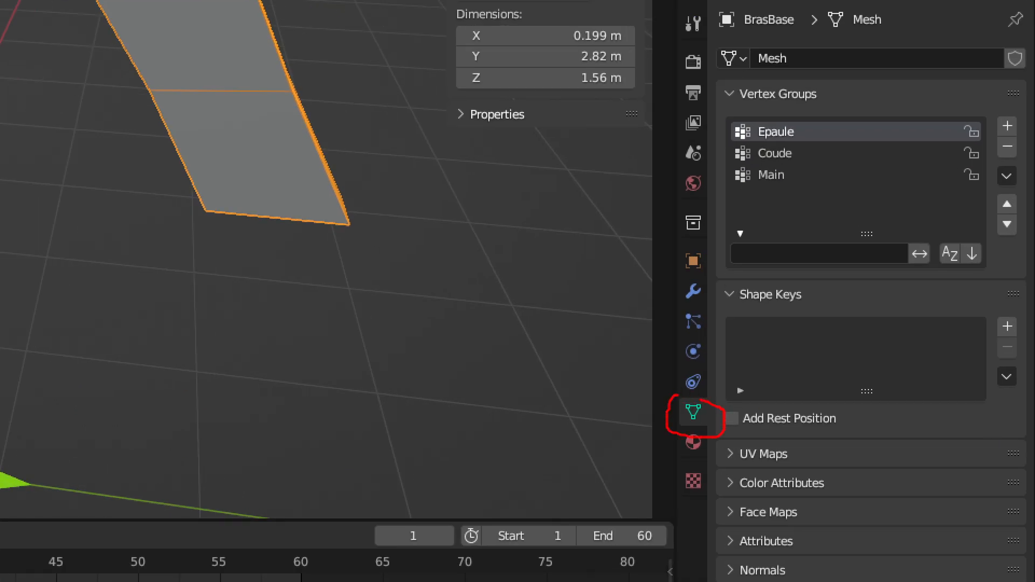
pyautogui.moveTo(722, 83)
pyautogui.keyDown('ctrl'); pyautogui.mouseDown()
pyautogui.moveTo(890, 223)
pyautogui.moveTo(977, 273)
pyautogui.mouseUp(); pyautogui.keyUp('ctrl')
pyautogui.keyDown('ctrl'); pyautogui.keyDown('shift'); pyautogui.moveTo(555, 163); pyautogui.dragTo(703, 162); pyautogui.keyUp('shift'); pyautogui.keyUp('ctrl')
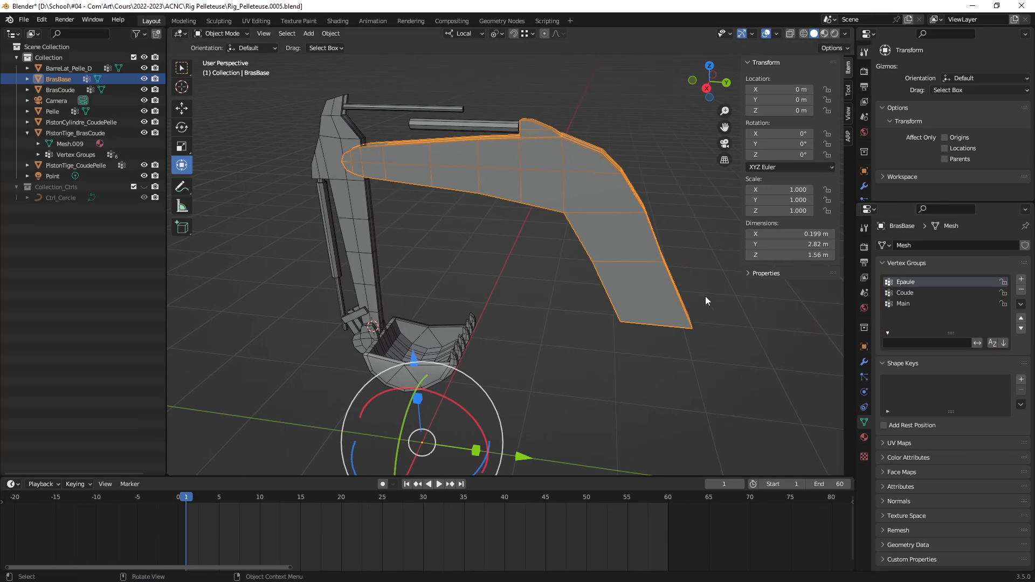
# Select all the excavator arm meshes with the Pelle bucket as the active one and delete all of its vertex groups.
pyautogui.moveTo(519, 261); pyautogui.dragTo(500, 245, button='middle')
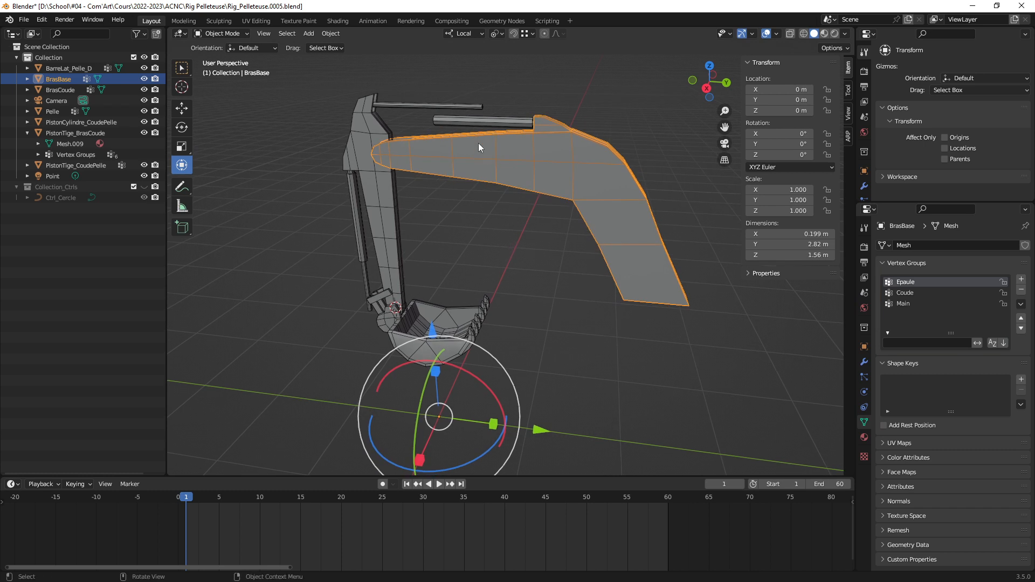
pyautogui.keyDown('shift'); pyautogui.click(471, 123); pyautogui.keyUp('shift')
pyautogui.keyDown('shift'); pyautogui.click(374, 131); pyautogui.keyUp('shift')
pyautogui.keyDown('shift'); pyautogui.click(350, 213); pyautogui.keyUp('shift')
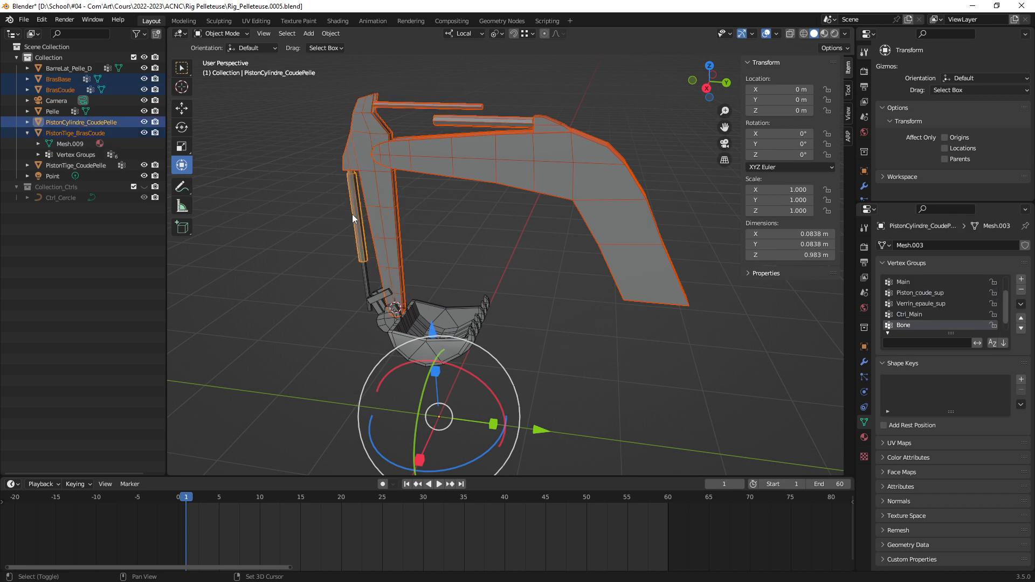
pyautogui.keyDown('shift'); pyautogui.click(373, 297); pyautogui.keyUp('shift')
pyautogui.keyDown('shift'); pyautogui.click(373, 299); pyautogui.keyUp('shift')
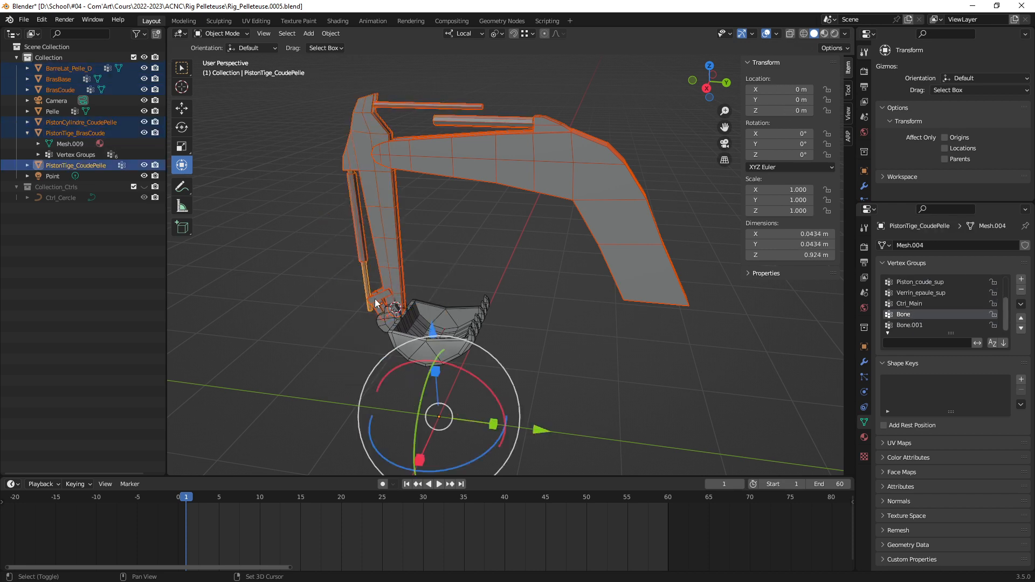
pyautogui.keyDown('shift'); pyautogui.click(474, 333); pyautogui.keyUp('shift')
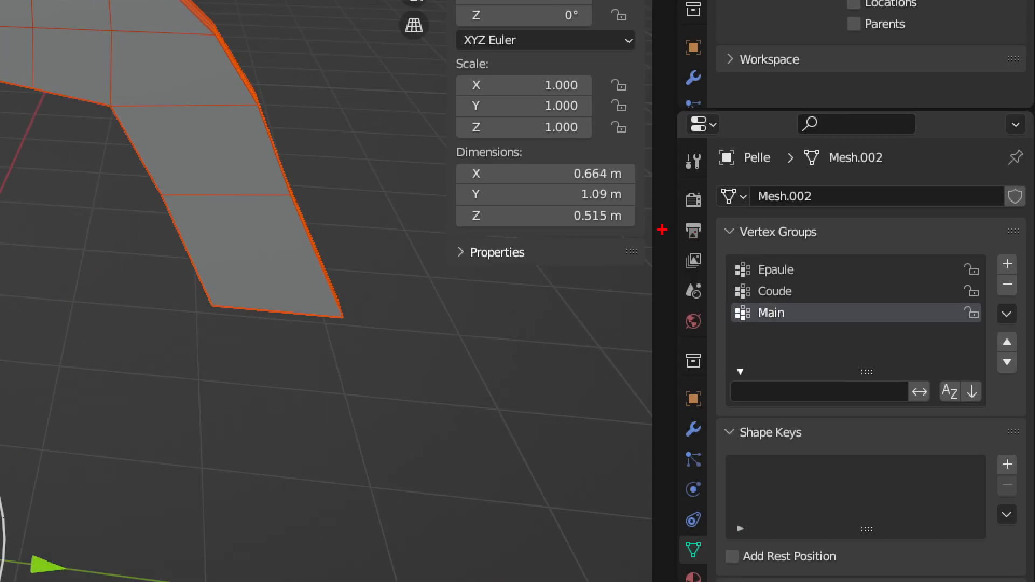
pyautogui.moveTo(628, 275); pyautogui.dragTo(618, 325)
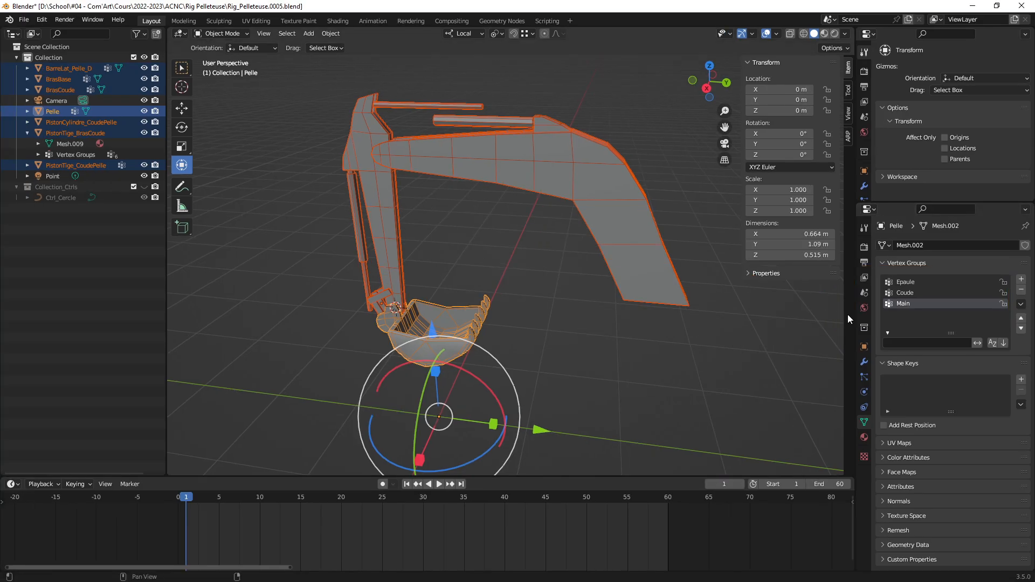
pyautogui.click(331, 34)
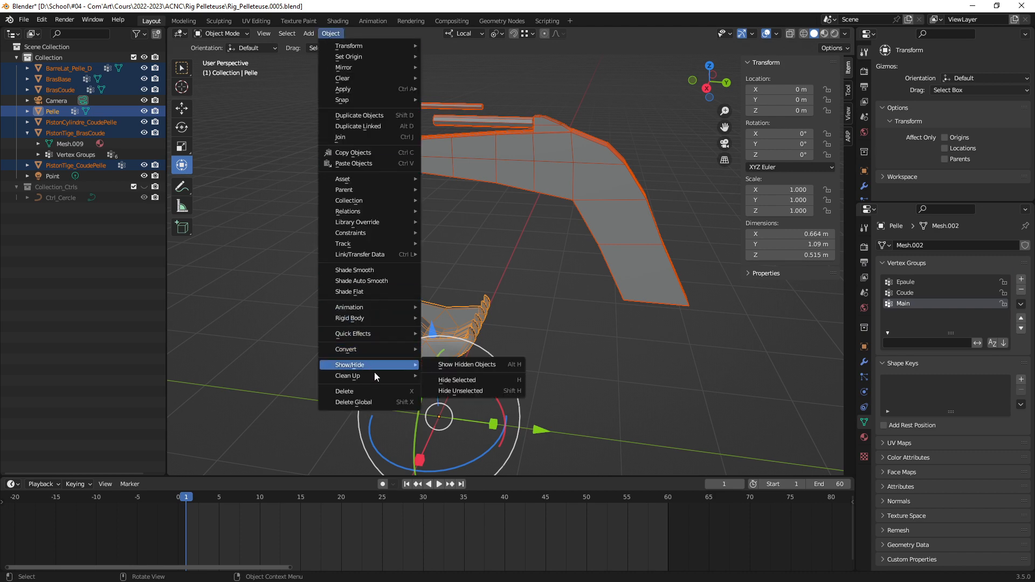
pyautogui.moveTo(400, 376)
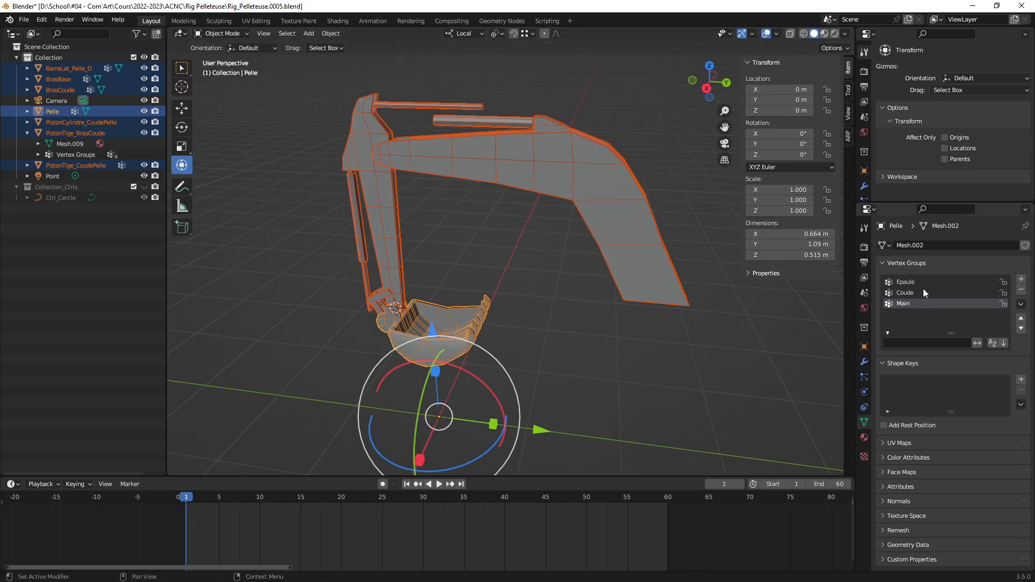
pyautogui.click(1021, 305)
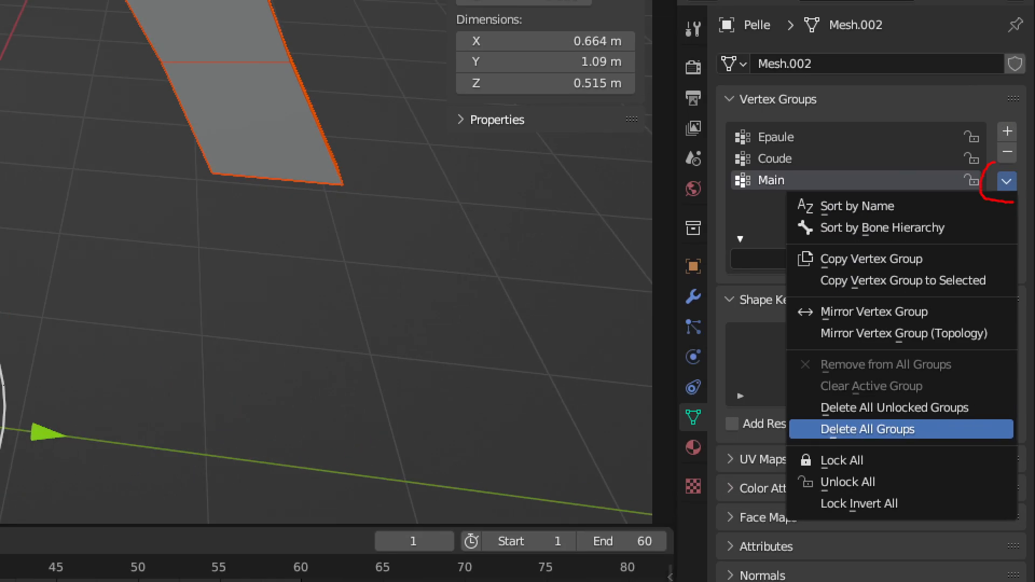
pyautogui.moveTo(980, 202)
pyautogui.mouseDown()
pyautogui.moveTo(890, 409)
pyautogui.moveTo(941, 385)
pyautogui.mouseUp()
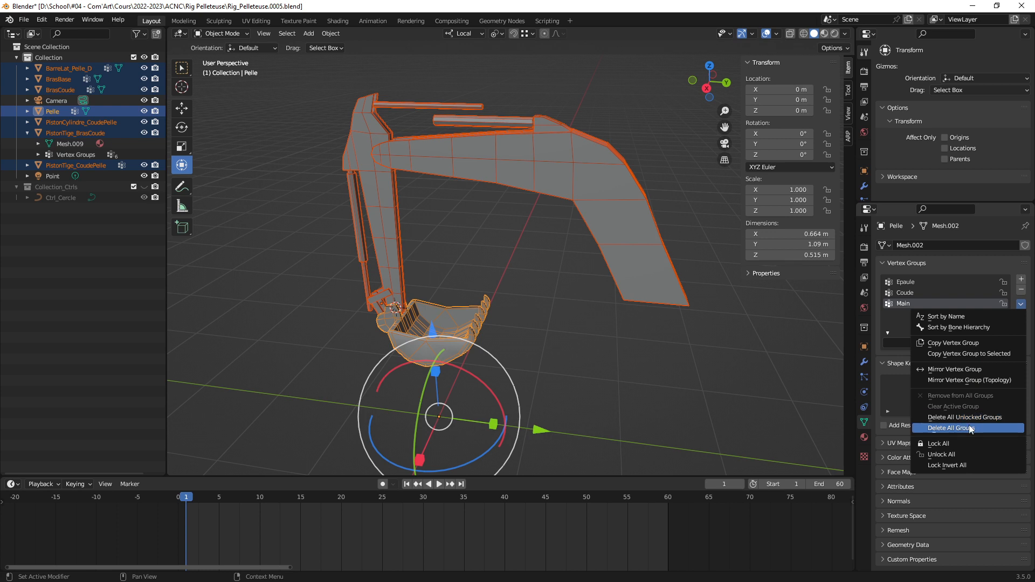
pyautogui.click(917, 427)
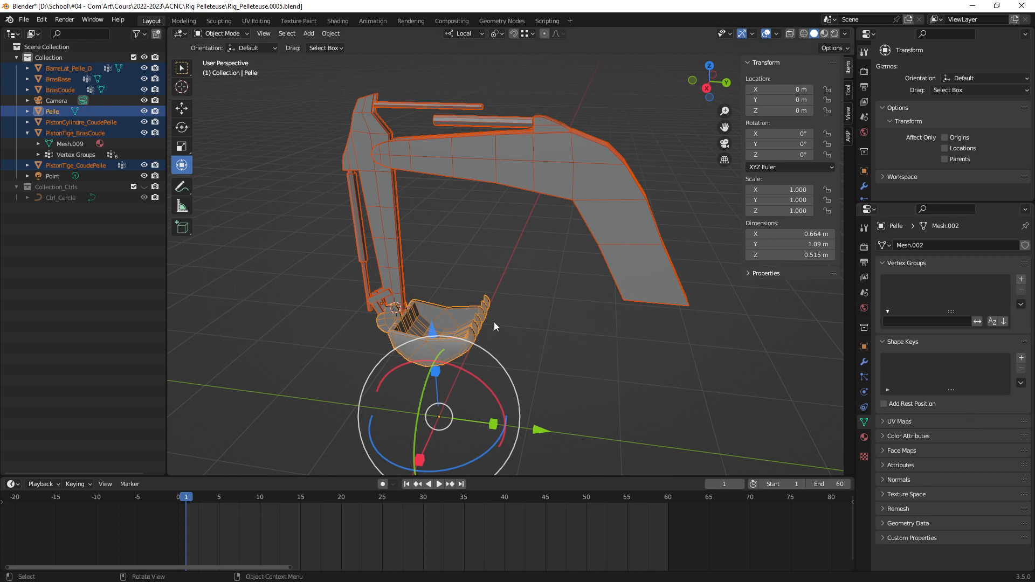
# Check the elbow arm, the pistons and the base arm one by one for remaining vertex groups.
pyautogui.click(398, 292)
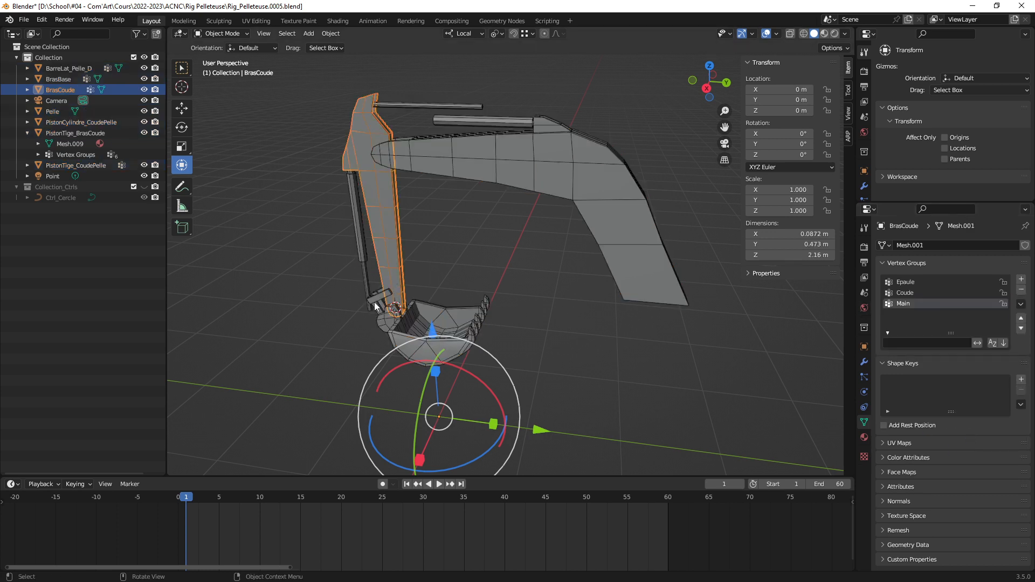
pyautogui.click(360, 261)
pyautogui.click(361, 253)
pyautogui.click(360, 154)
pyautogui.click(427, 157)
pyautogui.click(437, 111)
pyautogui.click(572, 166)
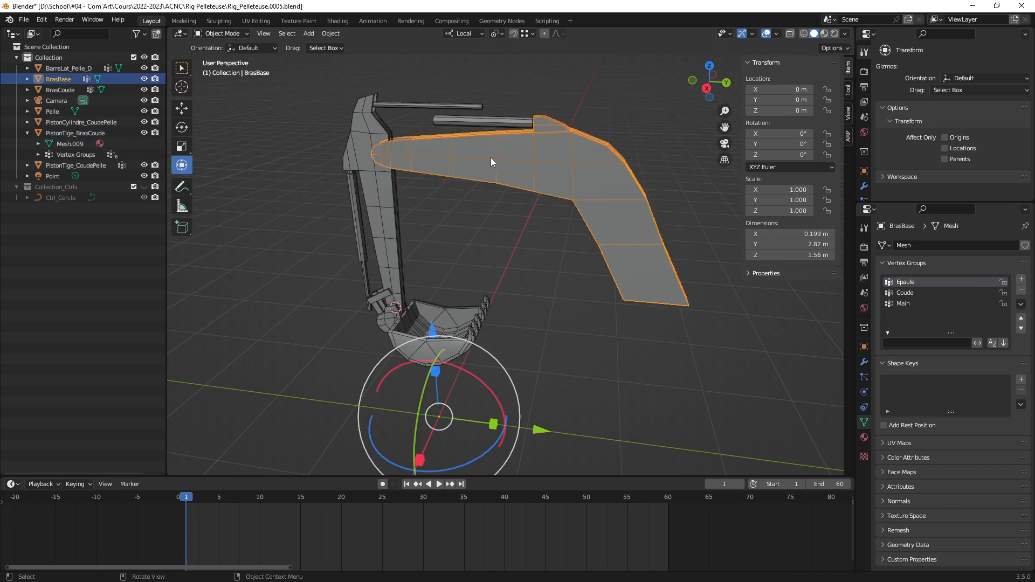
# Delete all vertex groups from the BrasBase mesh and from the PistonTige_BrasCoude mesh.
pyautogui.moveTo(496, 244)
pyautogui.mouseDown(button='middle')
pyautogui.moveTo(502, 275)
pyautogui.moveTo(520, 271)
pyautogui.moveTo(519, 248)
pyautogui.moveTo(502, 254)
pyautogui.moveTo(495, 273)
pyautogui.moveTo(484, 258)
pyautogui.mouseUp(button='middle')
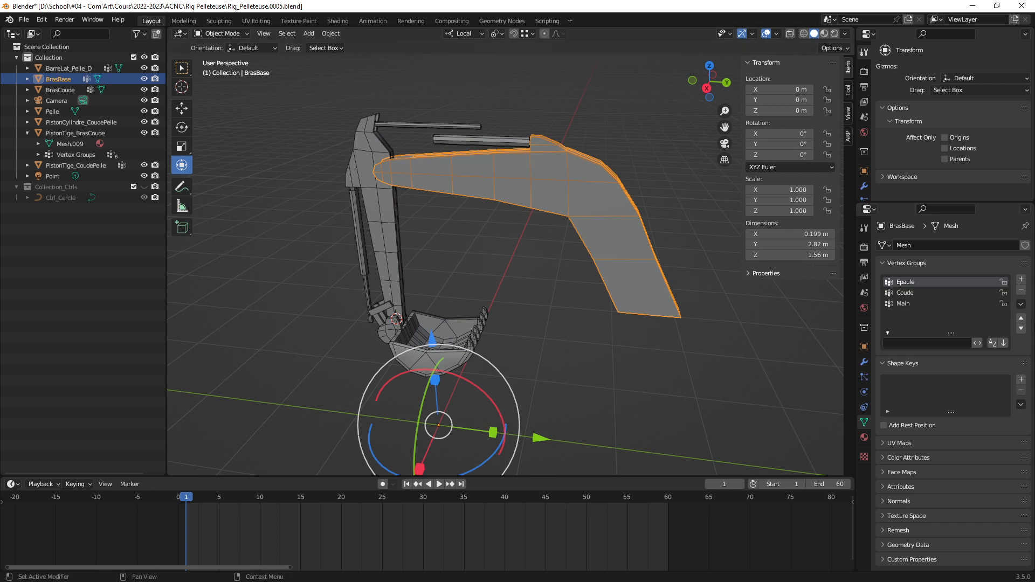
pyautogui.click(1020, 304)
pyautogui.click(962, 418)
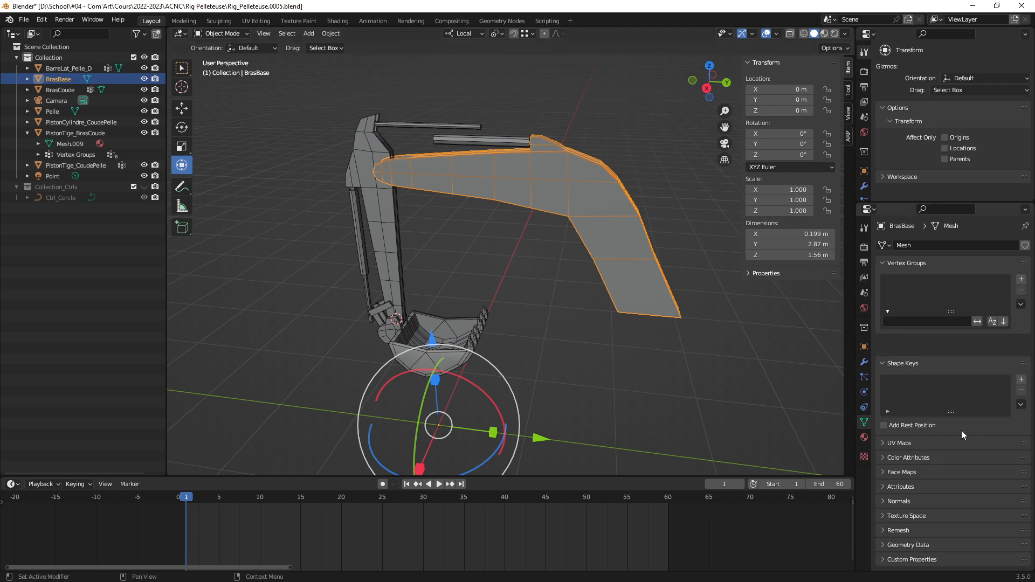
pyautogui.click(479, 145)
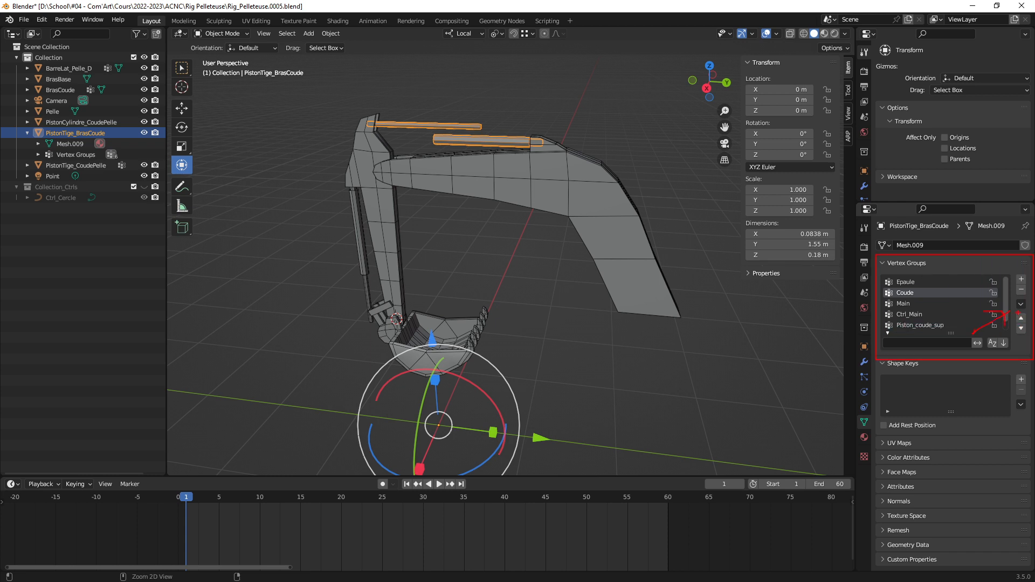
pyautogui.click(1020, 304)
pyautogui.click(963, 429)
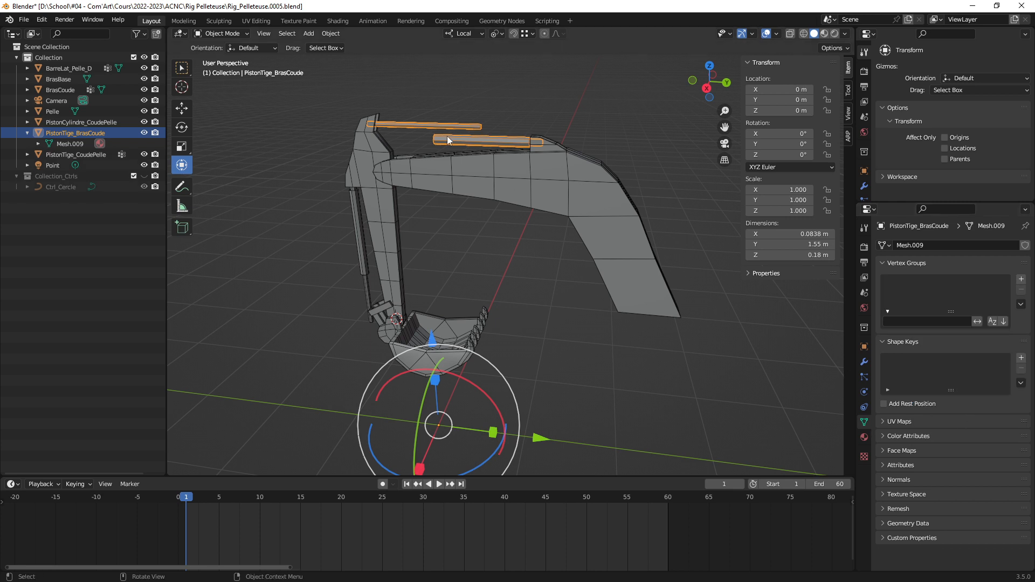
# Delete all vertex groups from the BrasCoude mesh and from the PistonCylindre_CoudePelle mesh.
pyautogui.click(368, 158)
pyautogui.click(1020, 304)
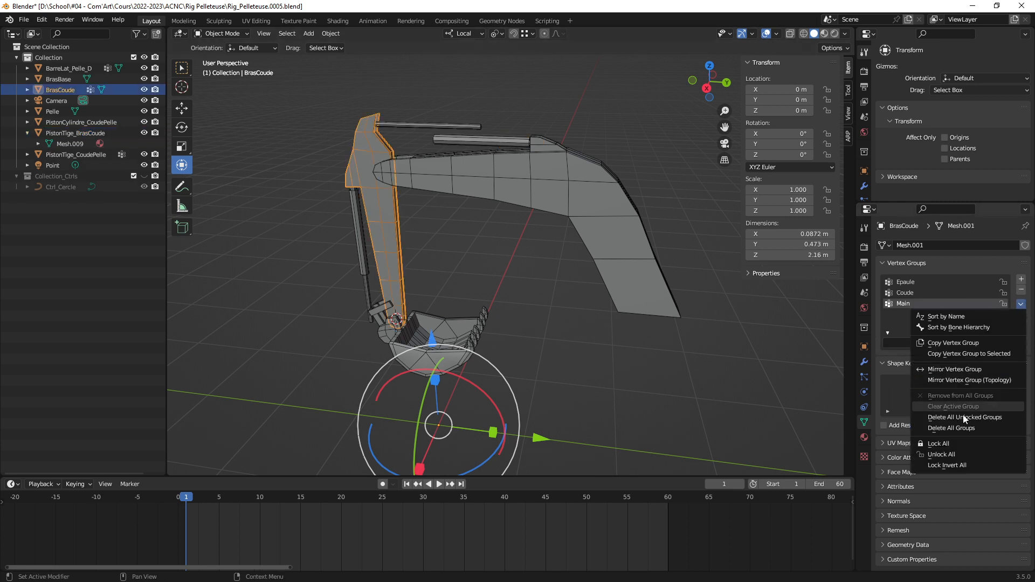
pyautogui.click(962, 428)
pyautogui.click(363, 252)
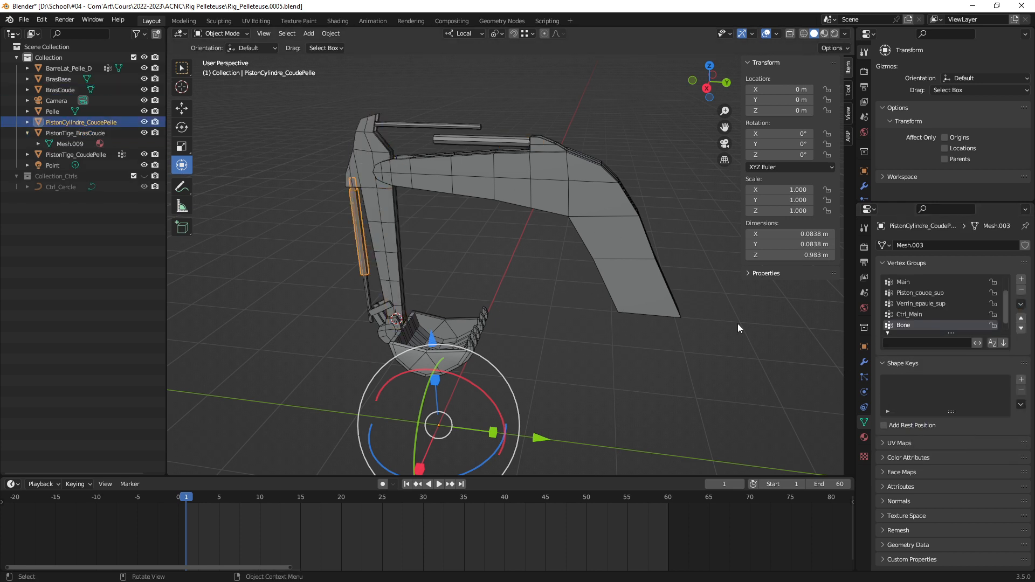
pyautogui.click(1020, 305)
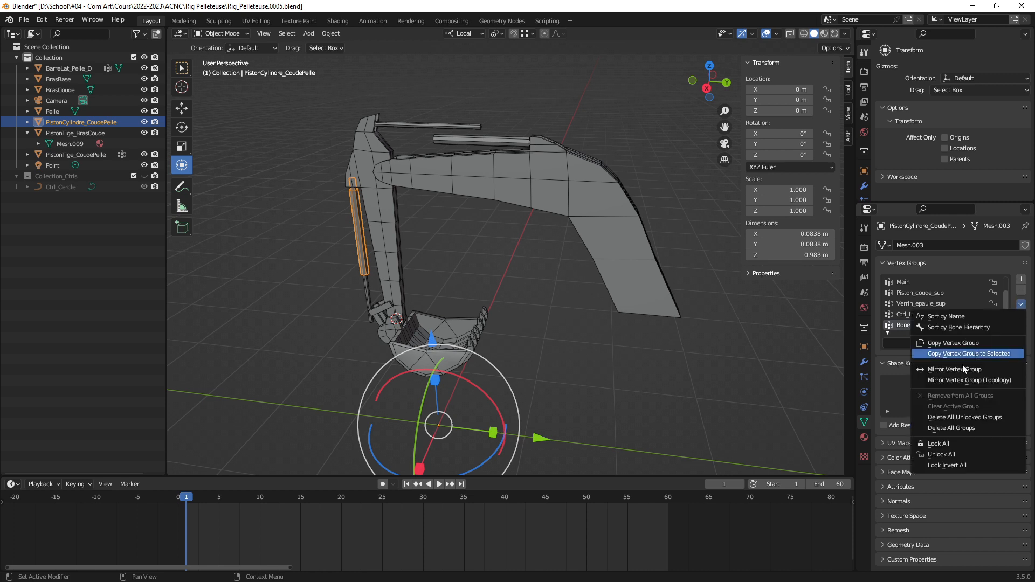
pyautogui.click(962, 426)
# Delete all vertex groups from the PistonTige_CoudePelle mesh and from the BarreLat_Pelle_D mesh.
pyautogui.click(367, 285)
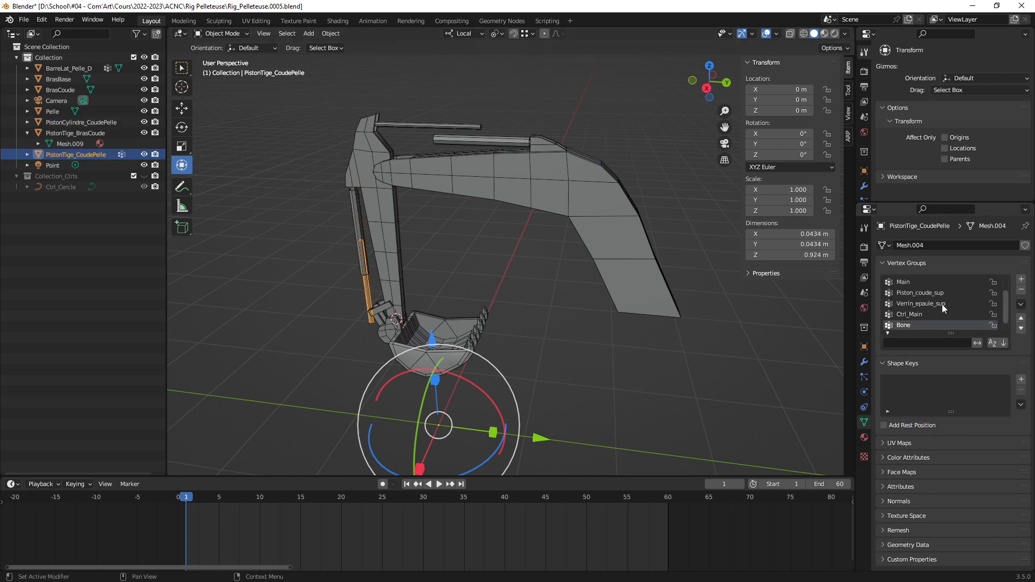
pyautogui.click(1020, 305)
pyautogui.click(962, 428)
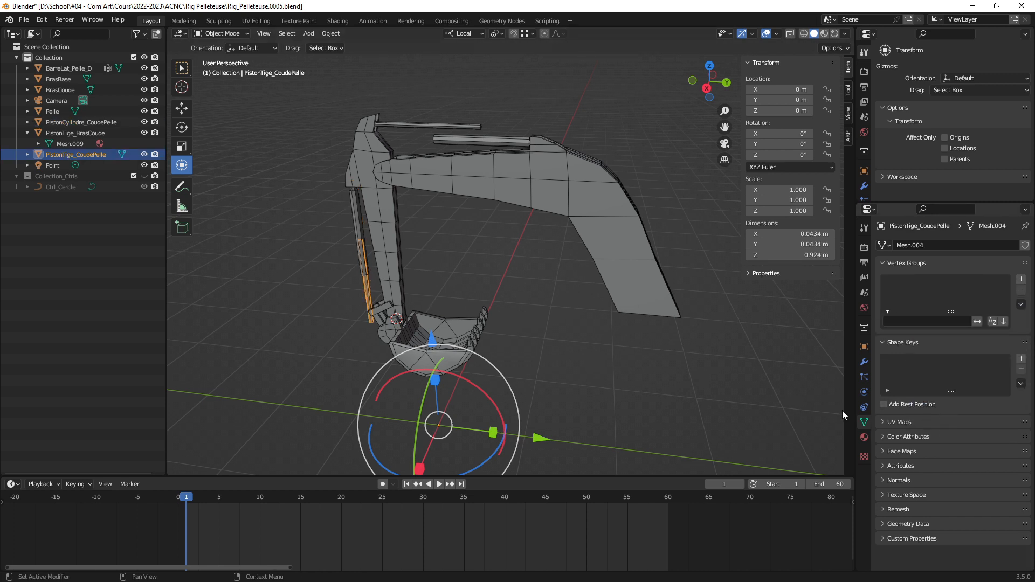
pyautogui.click(381, 311)
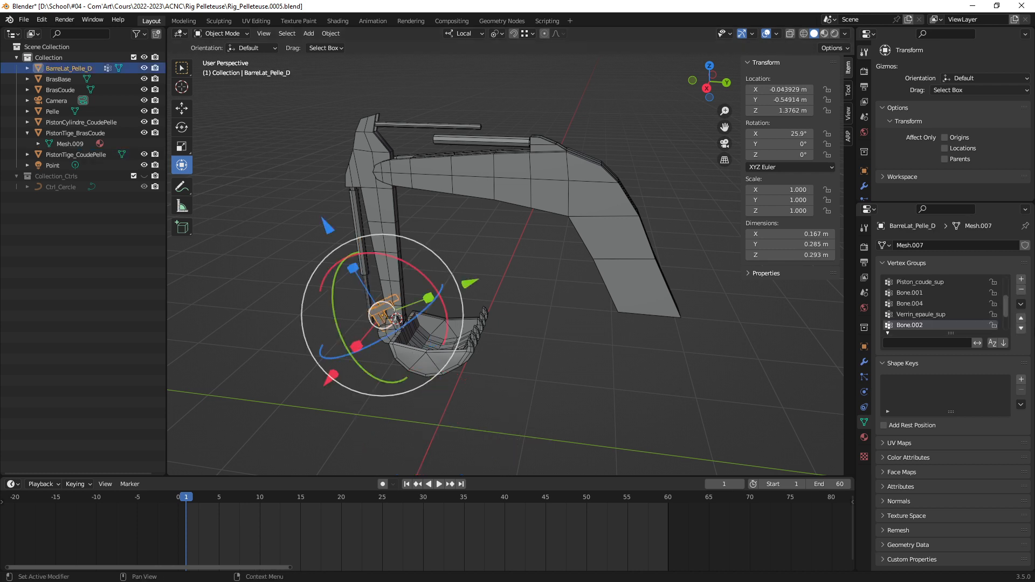
pyautogui.click(1021, 303)
pyautogui.click(962, 428)
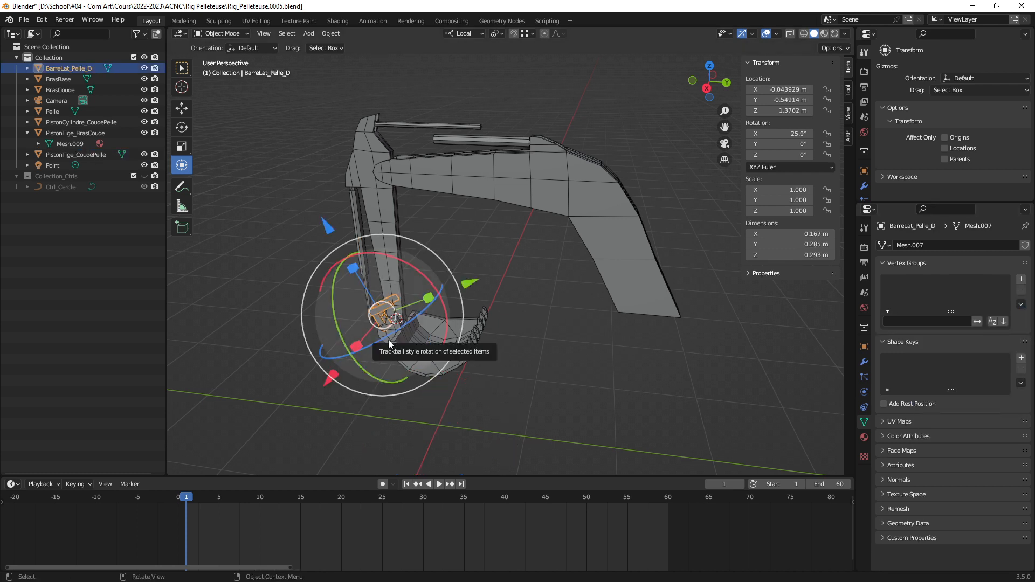
# Go through the arms, the pistons and the Pelle bucket again to verify that no vertex groups remain.
pyautogui.click(406, 344)
pyautogui.click(377, 272)
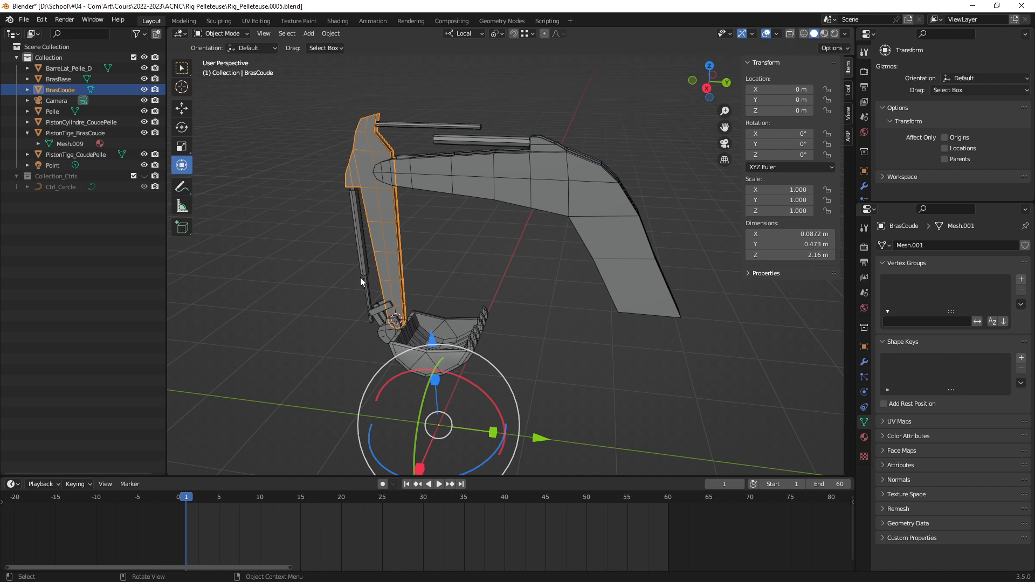
pyautogui.click(365, 286)
pyautogui.click(356, 230)
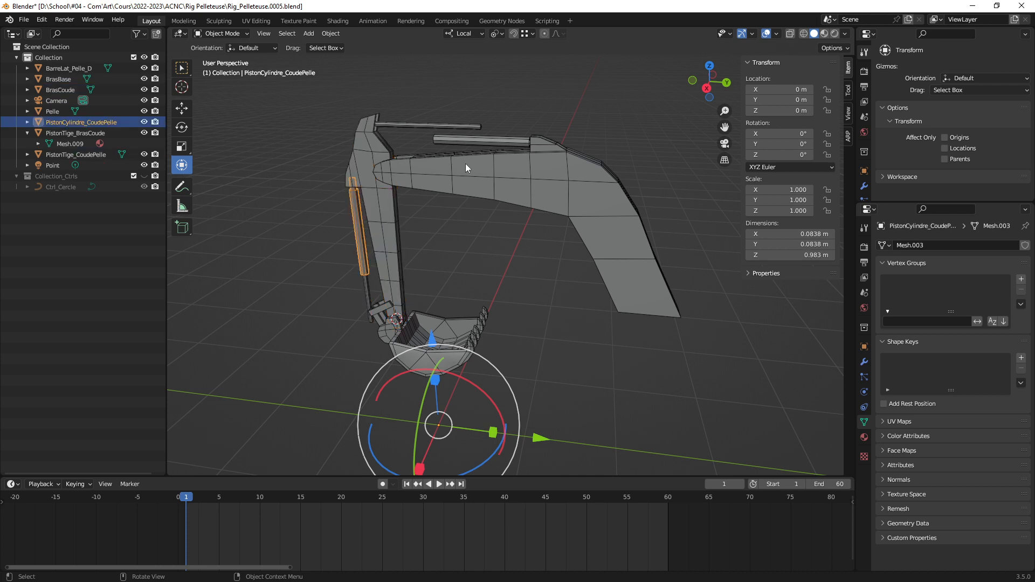
pyautogui.click(468, 159)
pyautogui.click(464, 138)
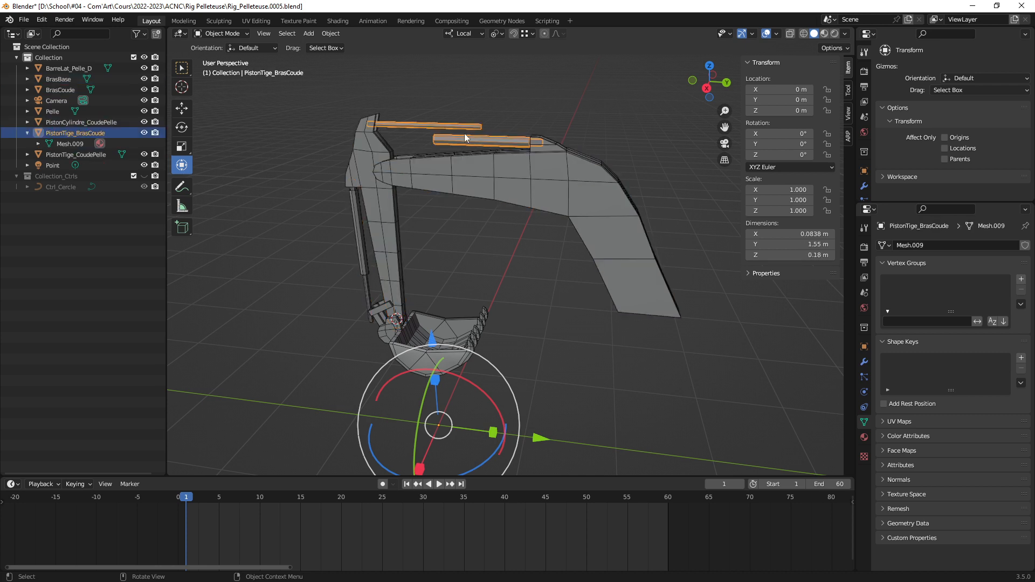
pyautogui.click(435, 323)
# Inspect the cleaned arm from several sides, then the Pelle bucket and the BarreLat_Pelle_D linkage up close.
pyautogui.moveTo(507, 328); pyautogui.dragTo(513, 303, button='middle')
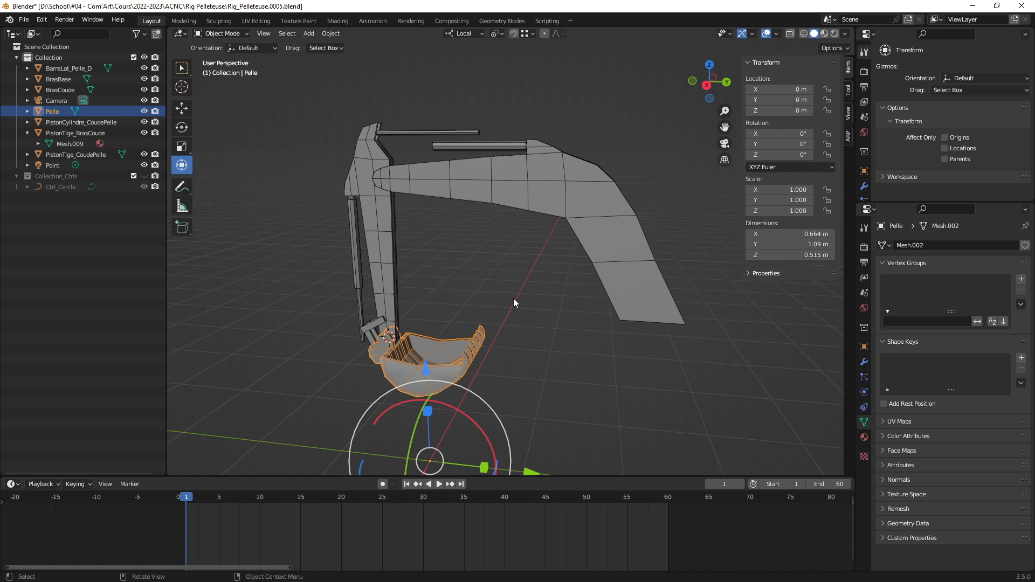
pyautogui.moveTo(514, 290); pyautogui.dragTo(464, 295, button='middle')
pyautogui.click(517, 279)
pyautogui.moveTo(562, 159); pyautogui.dragTo(516, 201, button='middle')
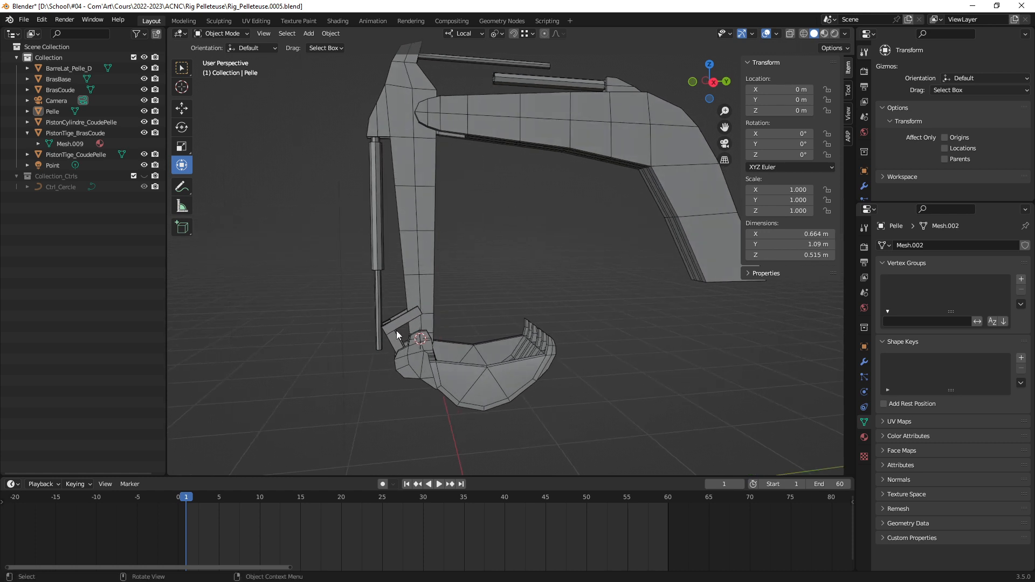
pyautogui.click(482, 365)
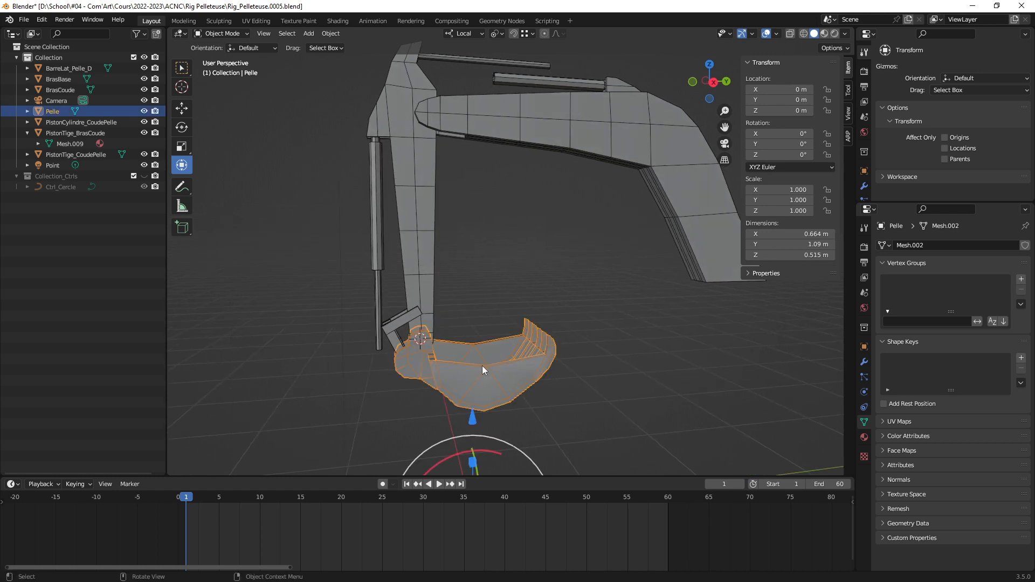
pyautogui.moveTo(482, 365); pyautogui.dragTo(539, 308, button='middle')
pyautogui.click(425, 325)
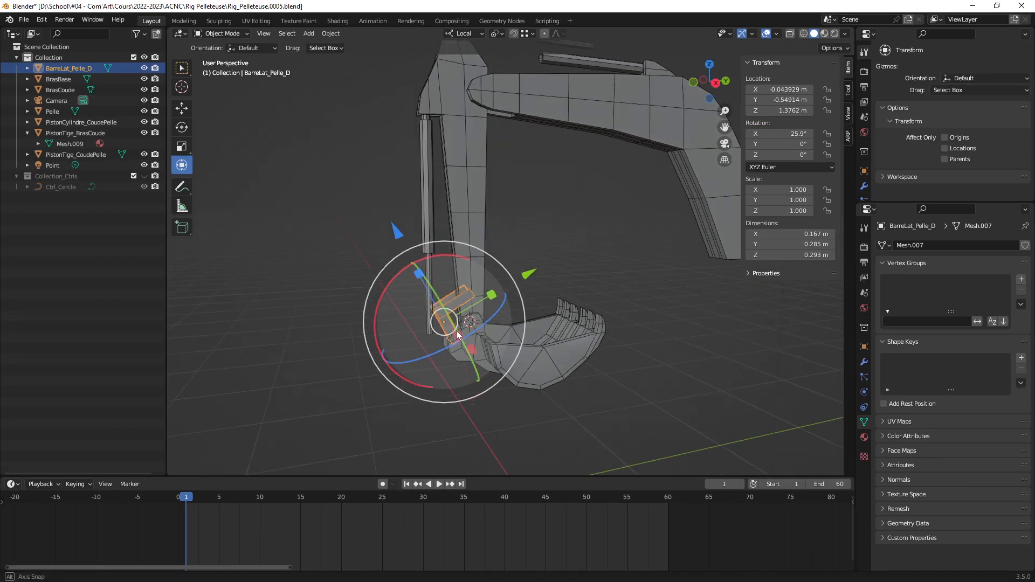
pyautogui.moveTo(457, 335); pyautogui.dragTo(460, 318, button='middle')
pyautogui.scroll(4, 460, 302)
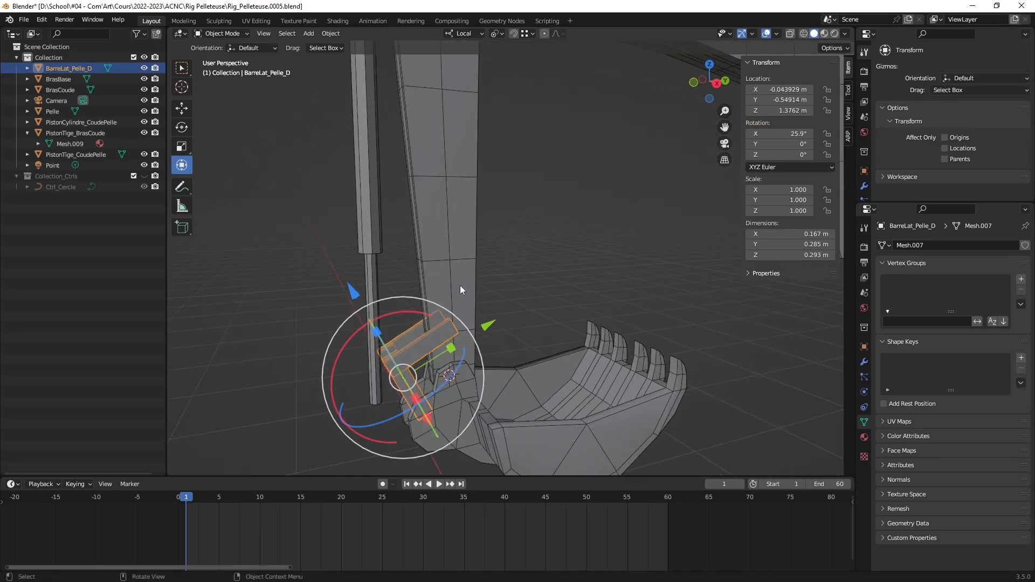
# Inspect the bucket linkage and the whole arm, deselect everything, and check BarreLat_Pelle_D for remaining modifiers.
pyautogui.keyDown('shift'); pyautogui.moveTo(423, 361); pyautogui.dragTo(398, 291, button='middle'); pyautogui.keyUp('shift')
pyautogui.click(569, 231)
pyautogui.click(475, 273)
pyautogui.keyDown('shift'); pyautogui.moveTo(398, 291); pyautogui.dragTo(392, 309, button='middle'); pyautogui.keyUp('shift')
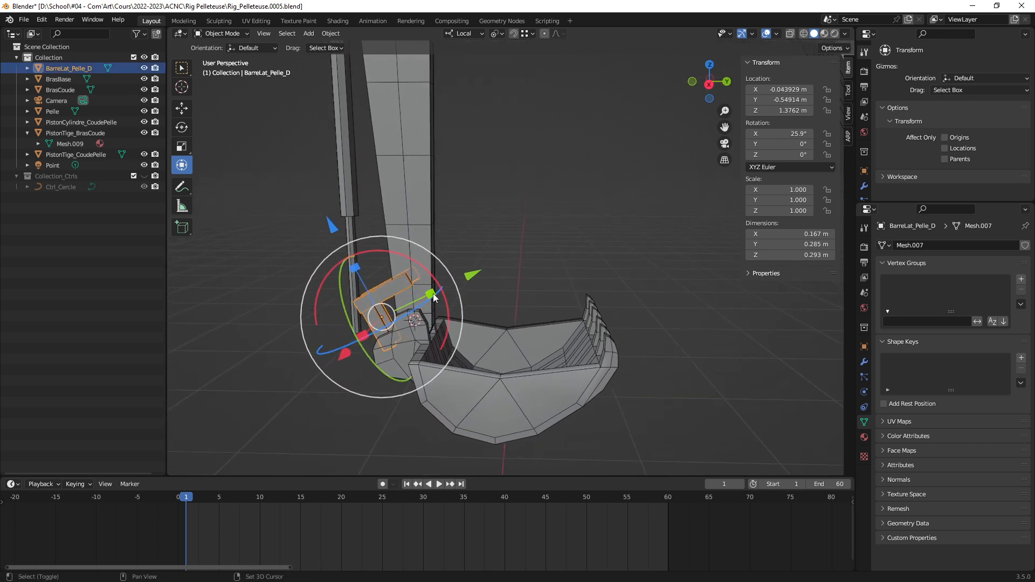
pyautogui.scroll(-3, 471, 232)
pyautogui.keyDown('shift'); pyautogui.moveTo(498, 228); pyautogui.dragTo(509, 267, button='middle'); pyautogui.keyUp('shift')
pyautogui.scroll(-1, 503, 267)
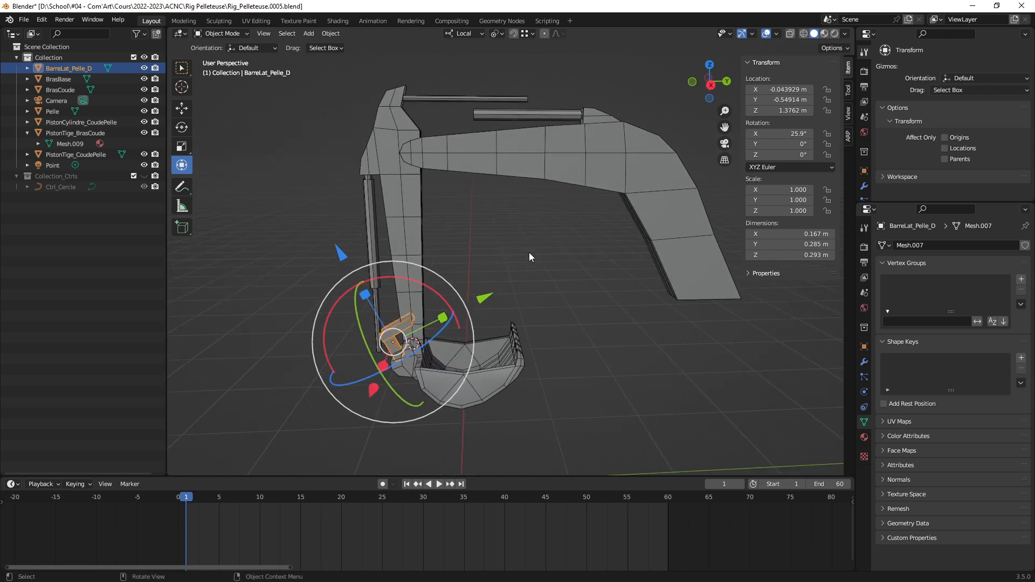
pyautogui.click(529, 253)
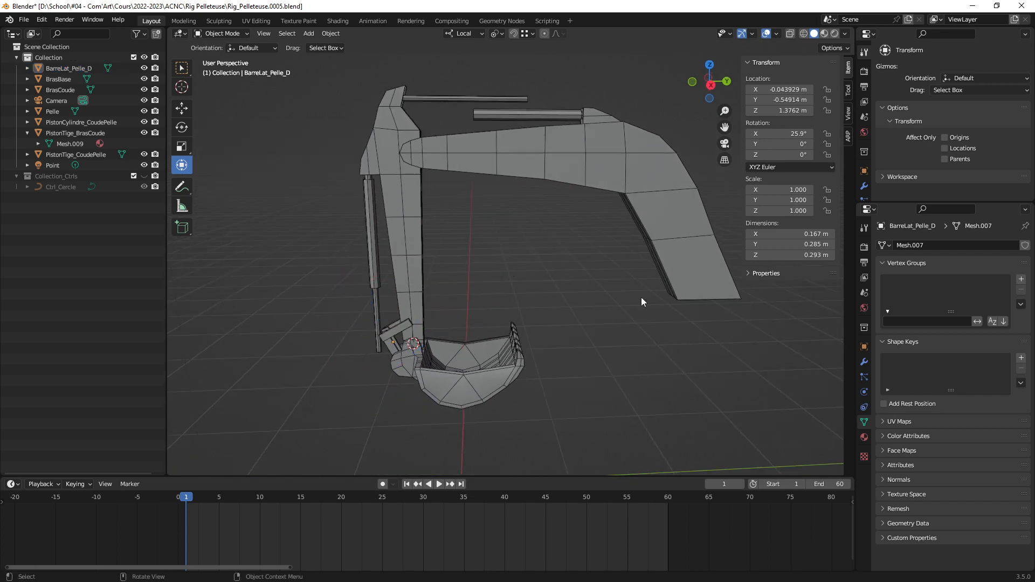
pyautogui.click(864, 361)
pyautogui.moveTo(524, 295); pyautogui.dragTo(392, 238, button='middle')
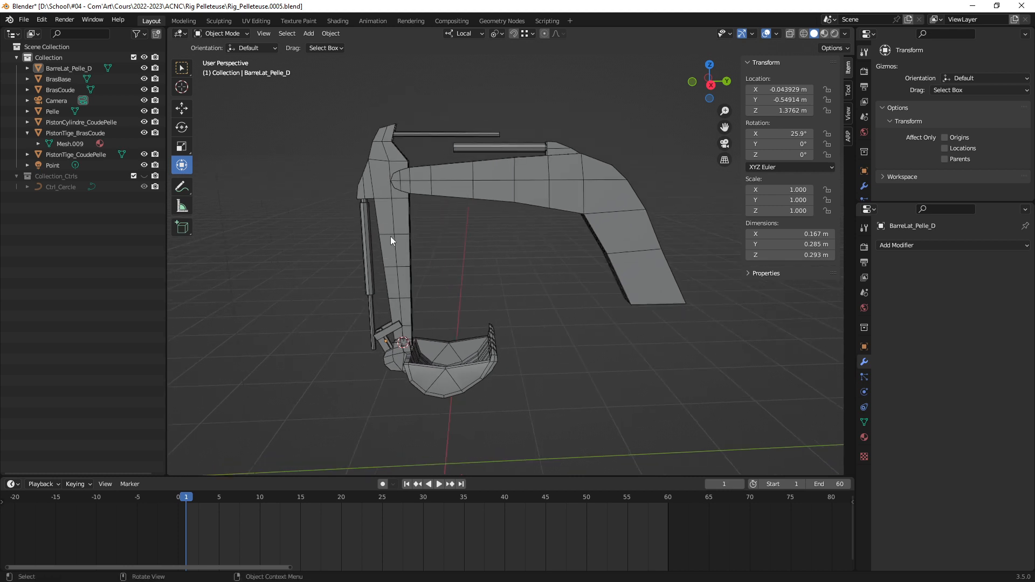
# Open the file Rig_Pelleteuse.0001.blend without saving the changes to the current file.
pyautogui.click(24, 20)
pyautogui.click(42, 43)
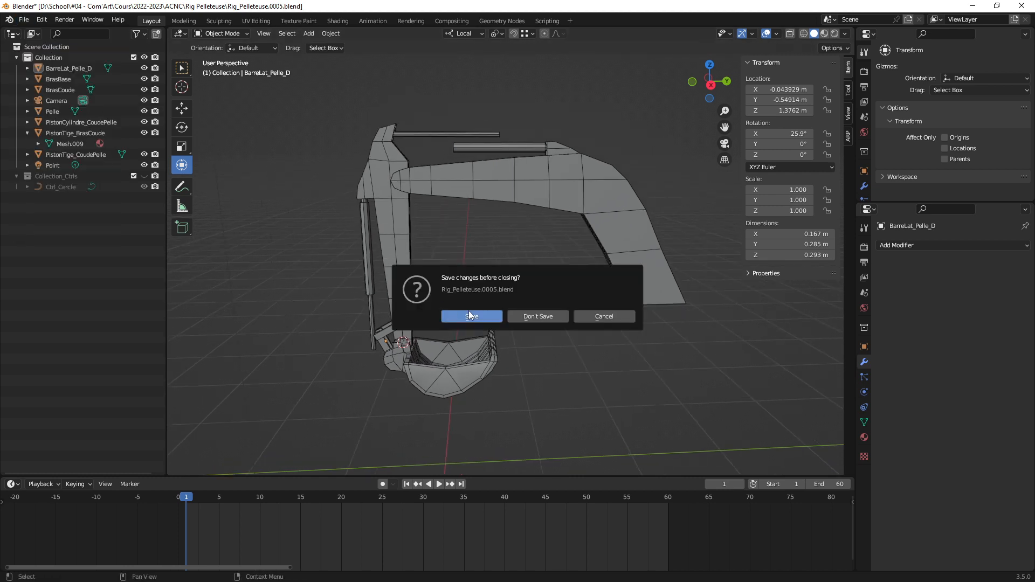
pyautogui.click(530, 315)
pyautogui.doubleClick(428, 170)
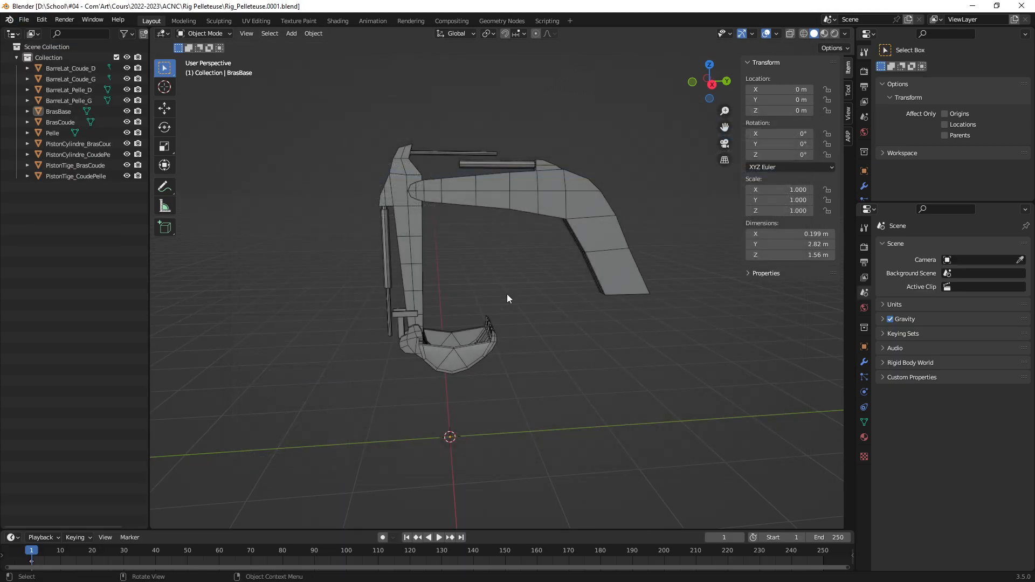
# Examine the lateral bars between the bucket and the elbow arm up close, then the pose of the whole excavator arm.
pyautogui.moveTo(413, 325)
pyautogui.keyDown('ctrl'); pyautogui.mouseDown(button='middle')
pyautogui.moveTo(416, 249)
pyautogui.moveTo(514, 206)
pyautogui.mouseUp(button='middle'); pyautogui.keyUp('ctrl')
pyautogui.hotkey('ctrl', '2')
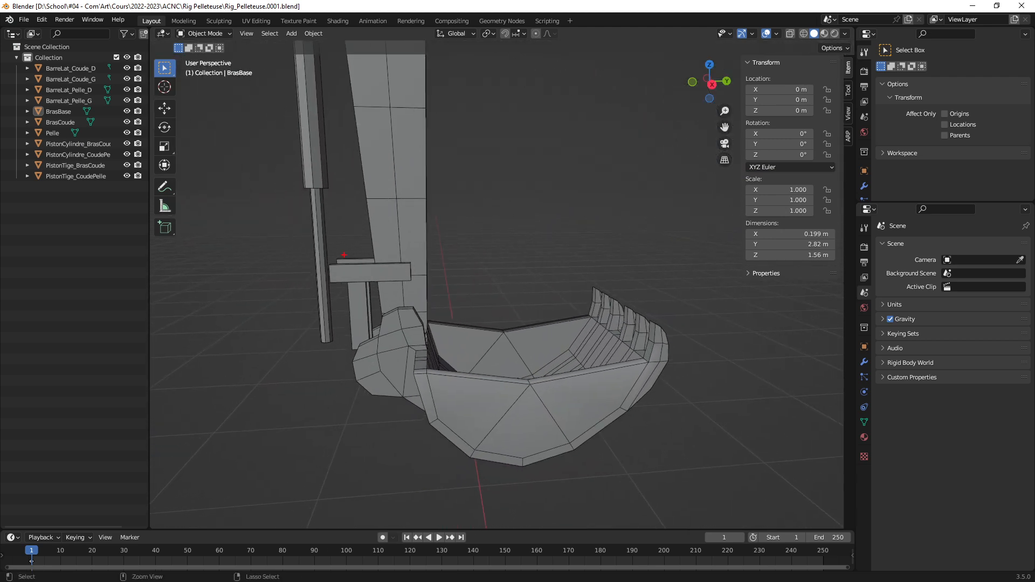
pyautogui.moveTo(332, 251); pyautogui.dragTo(436, 340)
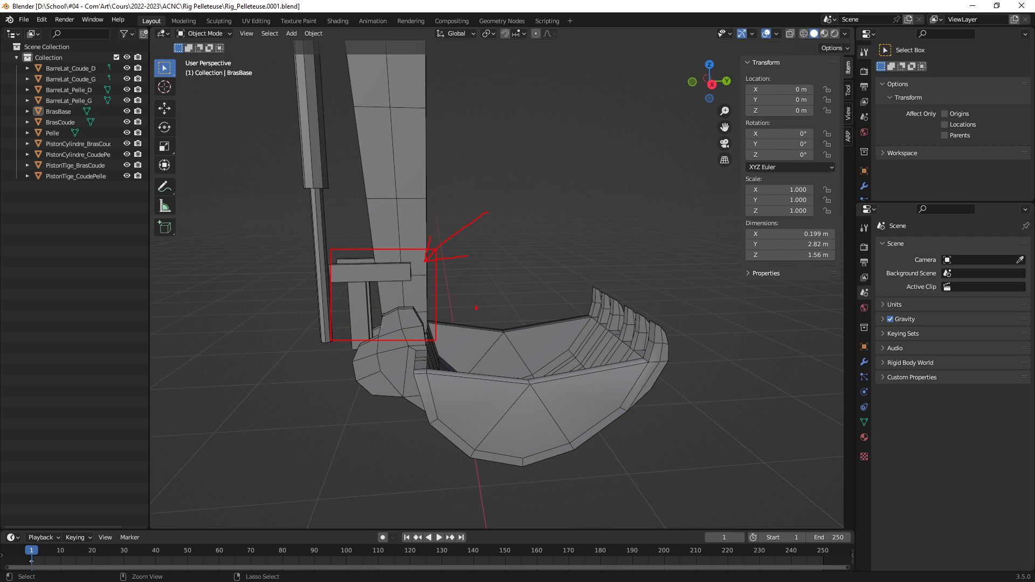
pyautogui.press('Escape')
pyautogui.moveTo(484, 314)
pyautogui.mouseDown(button='middle')
pyautogui.moveTo(514, 308)
pyautogui.moveTo(501, 310)
pyautogui.mouseUp(button='middle')
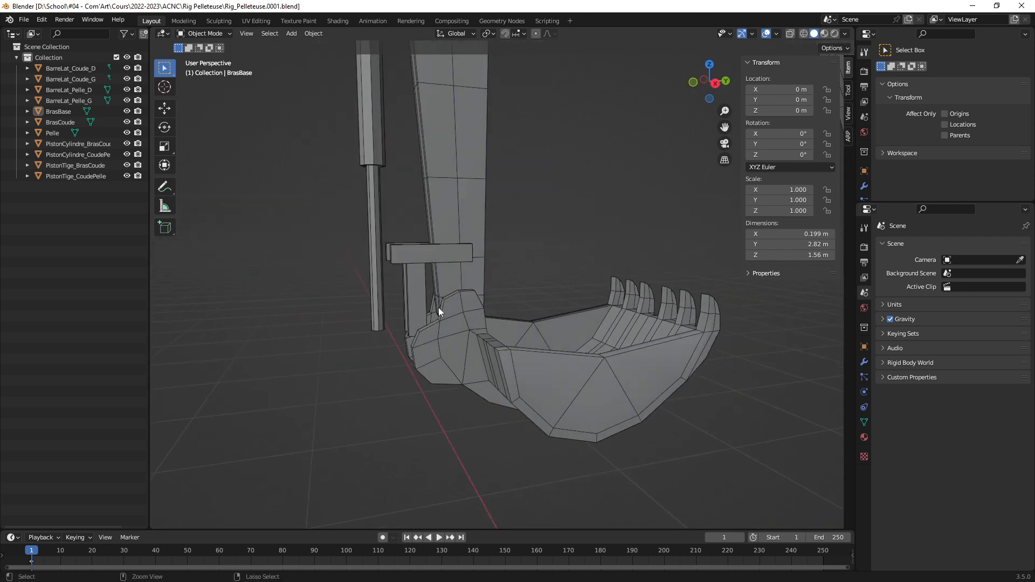
pyautogui.moveTo(439, 307); pyautogui.dragTo(488, 281, button='middle')
pyautogui.scroll(-6, 431, 302)
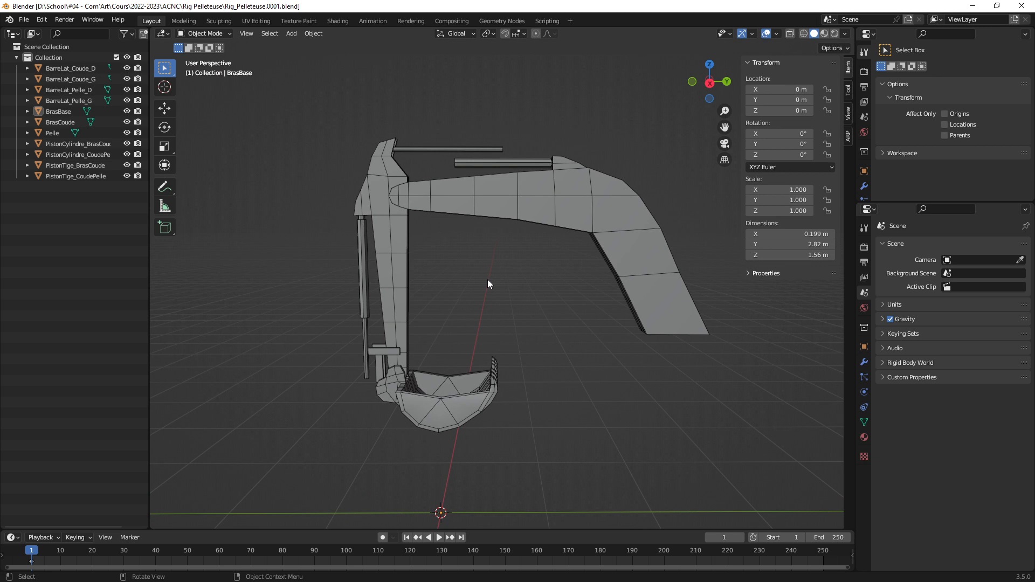
pyautogui.hotkey('ctrl', '2')
pyautogui.moveTo(291, 99)
pyautogui.keyDown('ctrl'); pyautogui.mouseDown()
pyautogui.moveTo(612, 398)
pyautogui.moveTo(741, 466)
pyautogui.mouseUp(); pyautogui.keyUp('ctrl')
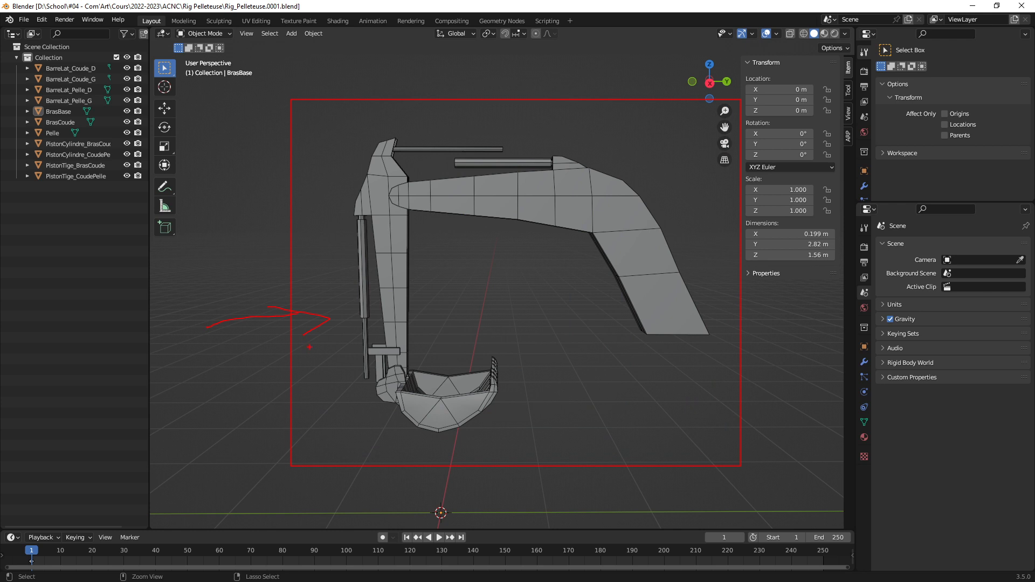
pyautogui.press('Escape')
pyautogui.moveTo(599, 340)
pyautogui.mouseDown(button='middle')
pyautogui.moveTo(564, 337)
pyautogui.moveTo(505, 305)
pyautogui.moveTo(531, 309)
pyautogui.mouseUp(button='middle')
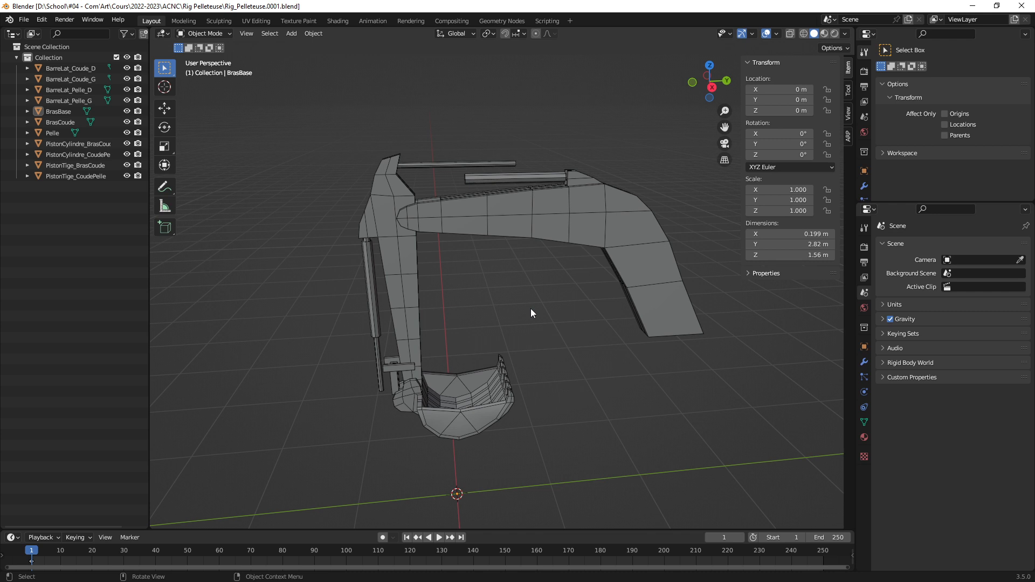
# Check the arm's centring on the vertical axis in front view, and the direction of its front end relative to the -Y axis.
pyautogui.moveTo(531, 309)
pyautogui.mouseDown(button='middle')
pyautogui.moveTo(536, 315)
pyautogui.moveTo(509, 303)
pyautogui.moveTo(522, 315)
pyautogui.moveTo(582, 318)
pyautogui.moveTo(609, 312)
pyautogui.moveTo(616, 296)
pyautogui.moveTo(483, 291)
pyautogui.moveTo(612, 293)
pyautogui.moveTo(548, 284)
pyautogui.moveTo(529, 295)
pyautogui.mouseUp(button='middle')
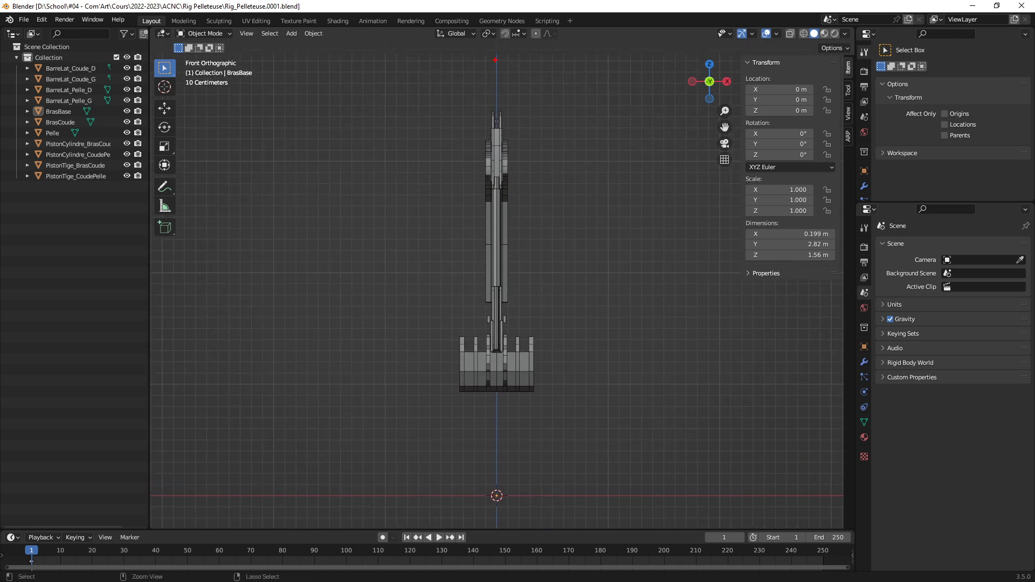
pyautogui.moveTo(496, 60); pyautogui.dragTo(504, 481)
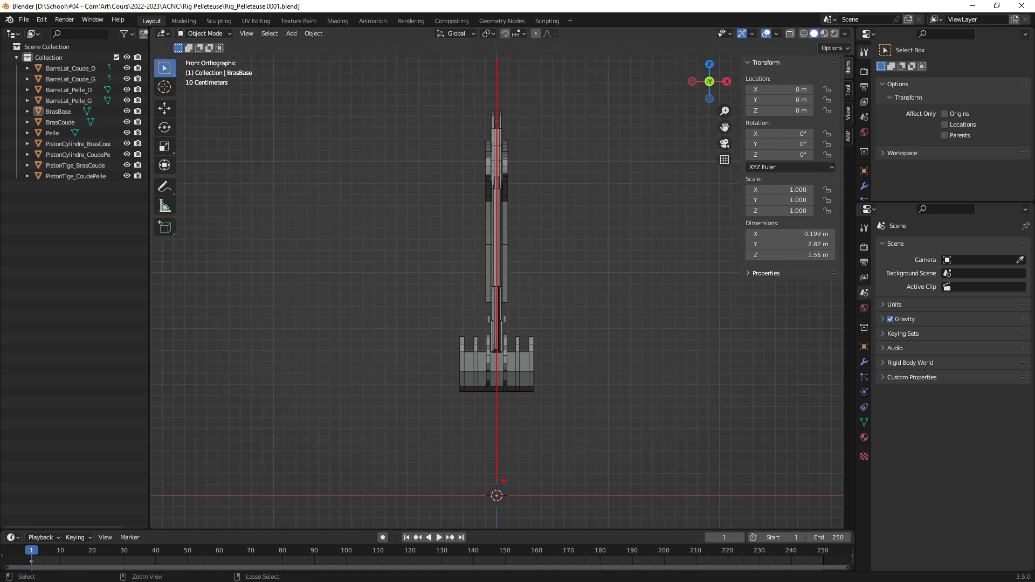
pyautogui.hotkey('ctrl', 'z')
pyautogui.moveTo(525, 263); pyautogui.dragTo(535, 342, button='middle')
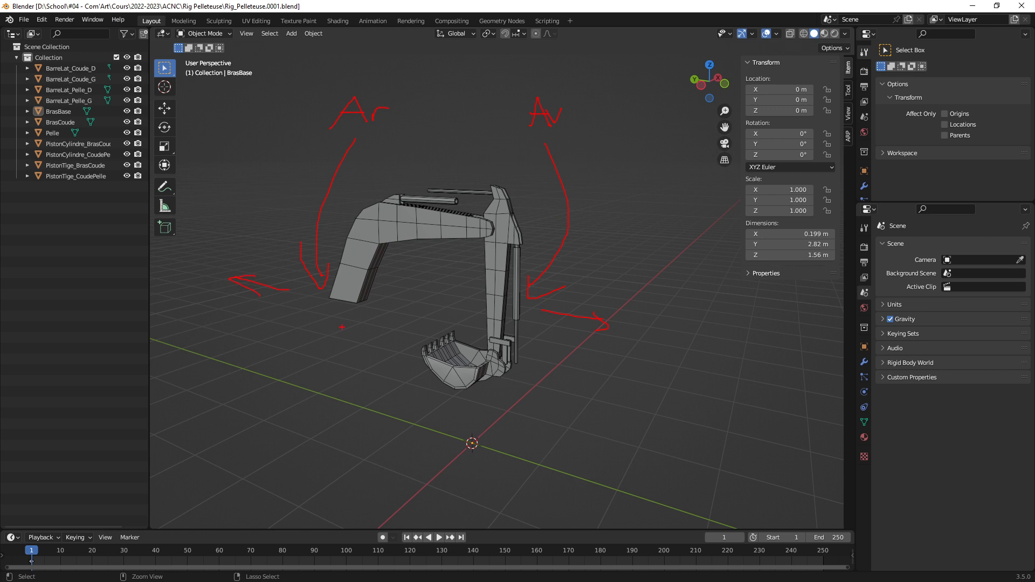
pyautogui.press('Escape')
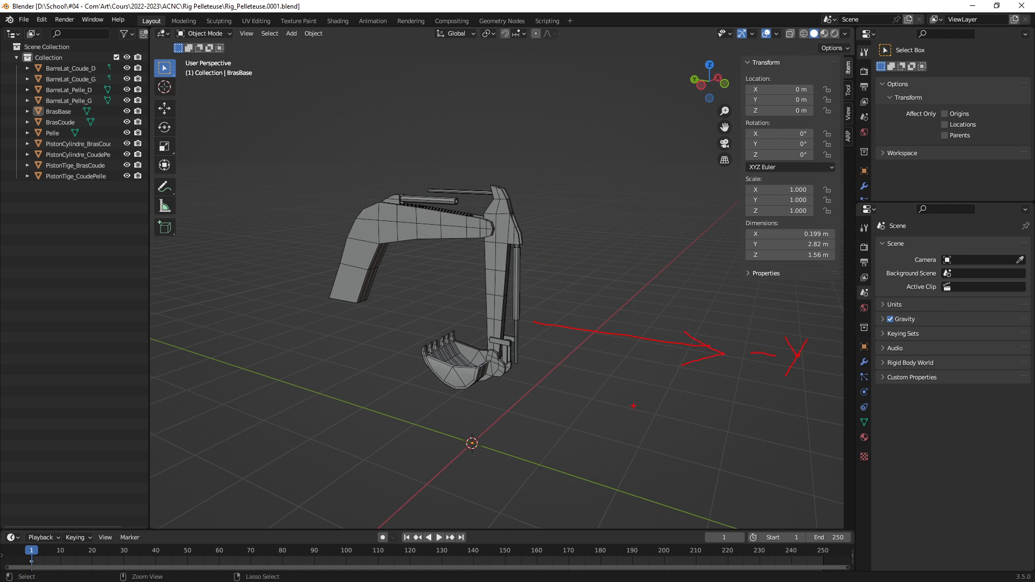
pyautogui.press('Escape')
pyautogui.moveTo(600, 400)
pyautogui.mouseDown(button='middle')
pyautogui.moveTo(487, 322)
pyautogui.moveTo(506, 331)
pyautogui.moveTo(564, 316)
pyautogui.moveTo(574, 328)
pyautogui.moveTo(552, 345)
pyautogui.mouseUp(button='middle')
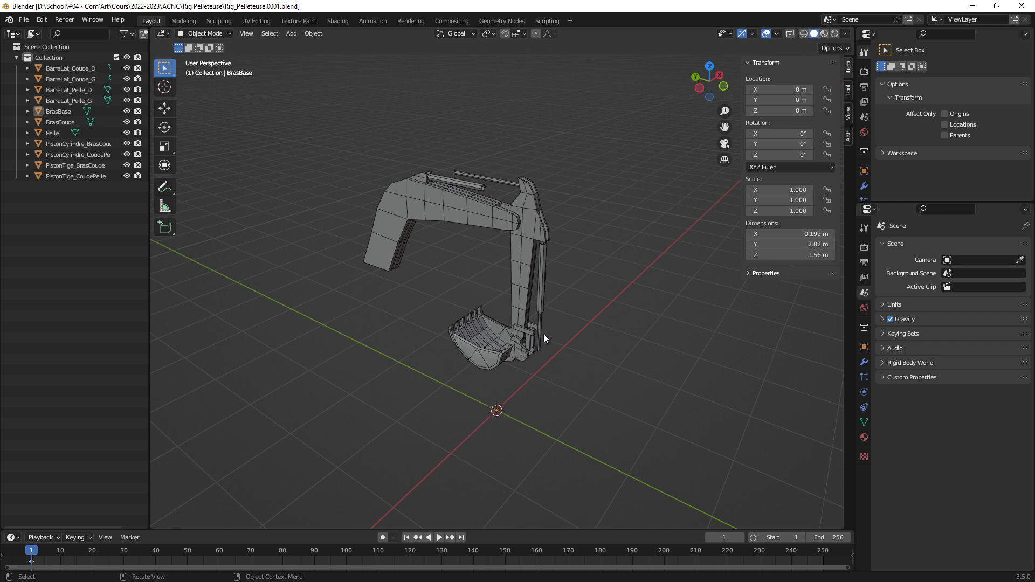
pyautogui.keyDown('shift'); pyautogui.moveTo(544, 334); pyautogui.dragTo(559, 333, button='middle'); pyautogui.keyUp('shift')
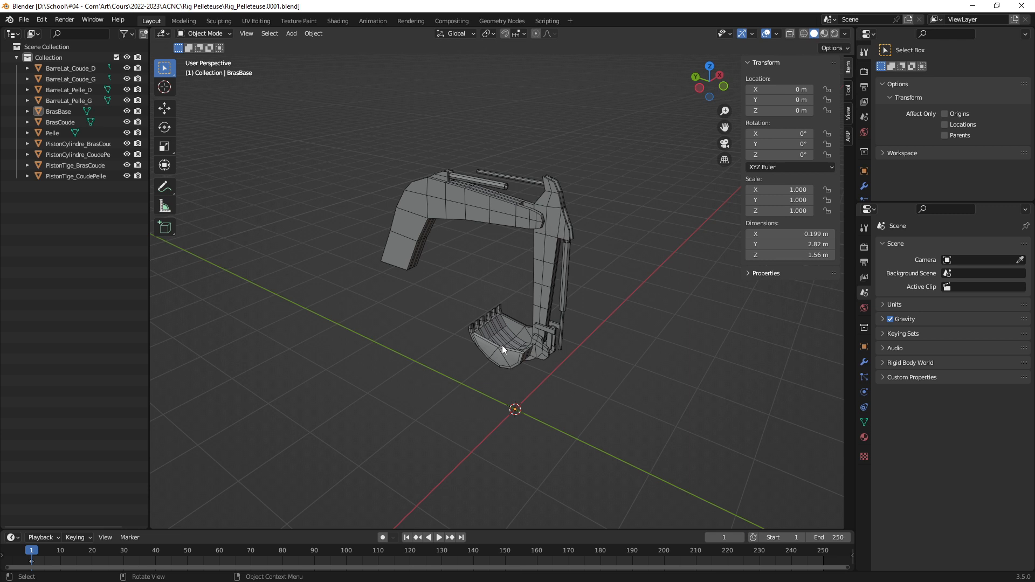
pyautogui.moveTo(543, 309); pyautogui.dragTo(532, 344, button='middle')
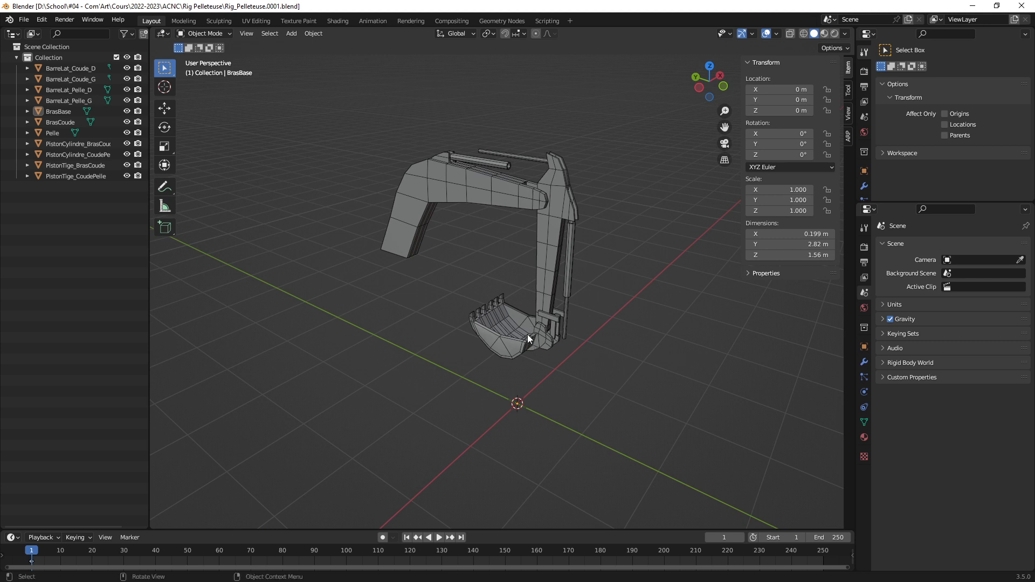
pyautogui.moveTo(531, 339); pyautogui.dragTo(534, 319, button='middle')
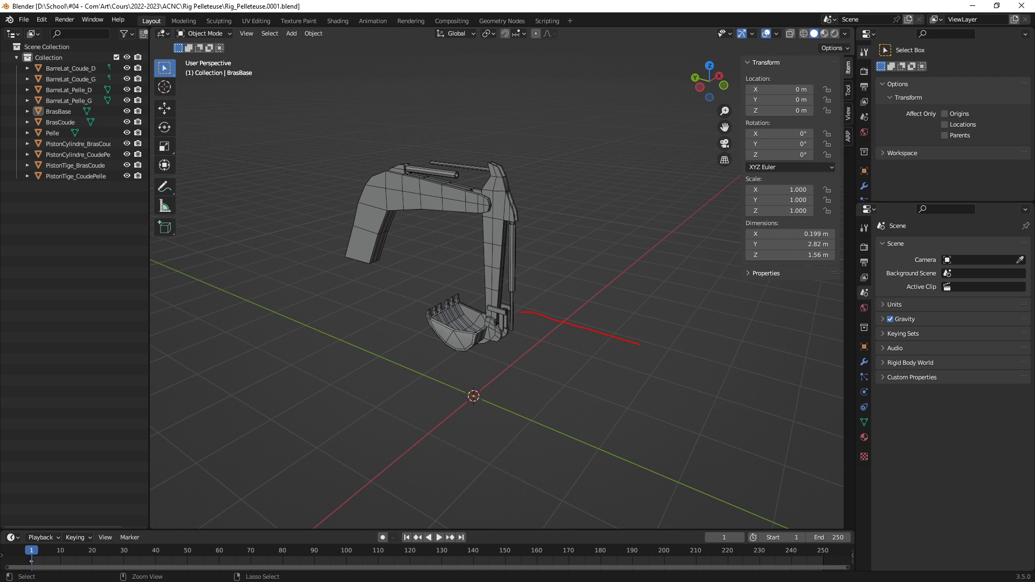
# Compare the arm's orientation in the front and right orthographic views.
pyautogui.press('Escape')
pyautogui.press('KP_1')
pyautogui.scroll(1, 474, 339)
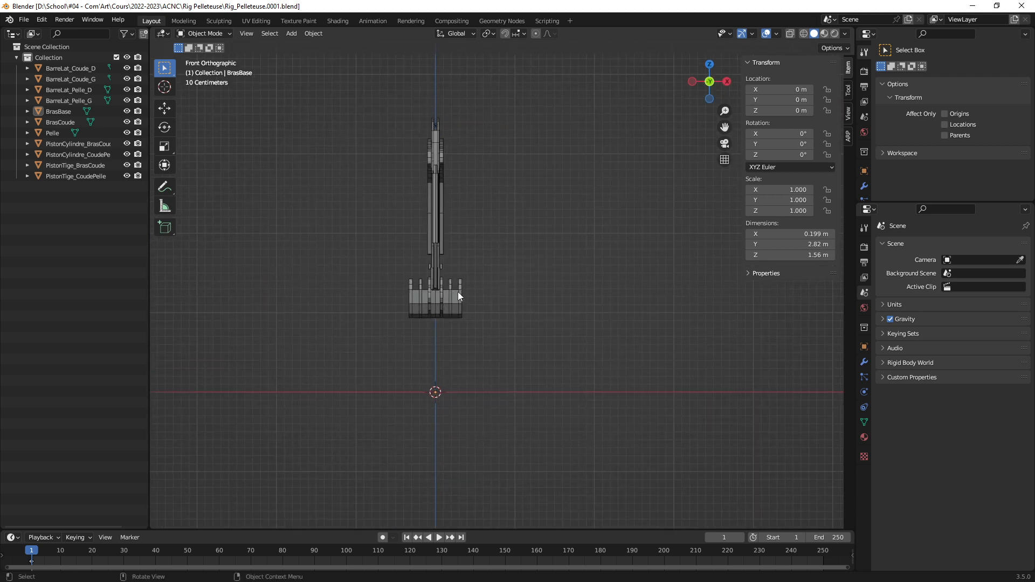
pyautogui.keyDown('shift'); pyautogui.moveTo(458, 292); pyautogui.dragTo(457, 338, button='middle'); pyautogui.keyUp('shift')
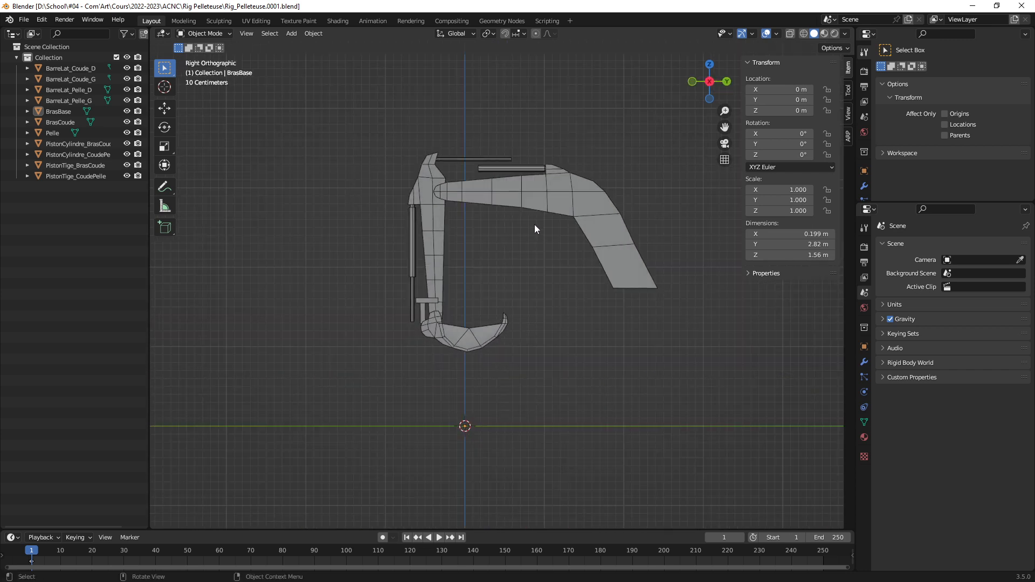
pyautogui.moveTo(526, 255); pyautogui.dragTo(399, 298, button='middle')
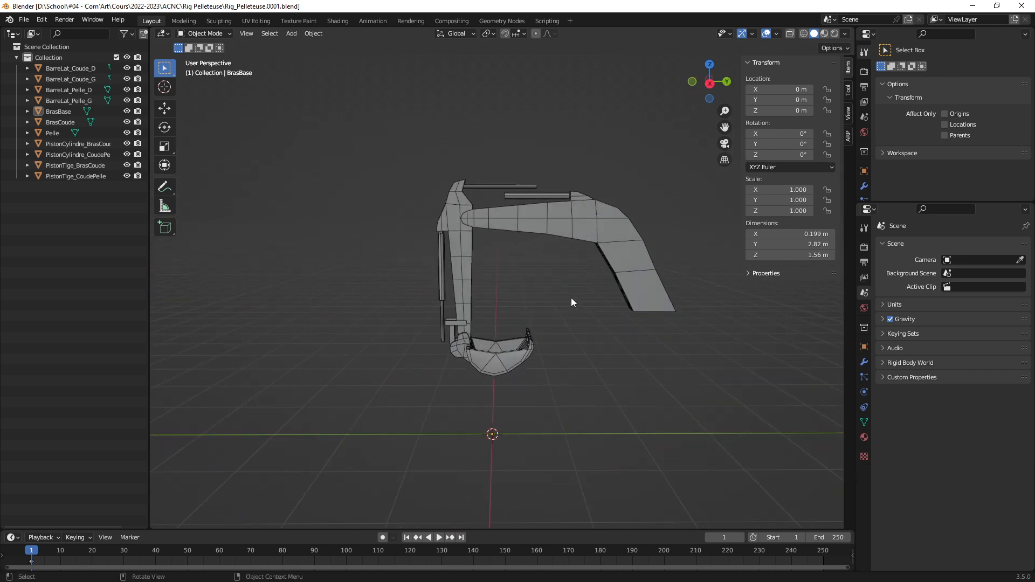
# Measure the arm's height and horizontal length in the right orthographic view, and delete both rulers.
pyautogui.keyDown('shift'); pyautogui.moveTo(571, 298); pyautogui.dragTo(471, 311, button='middle'); pyautogui.keyUp('shift')
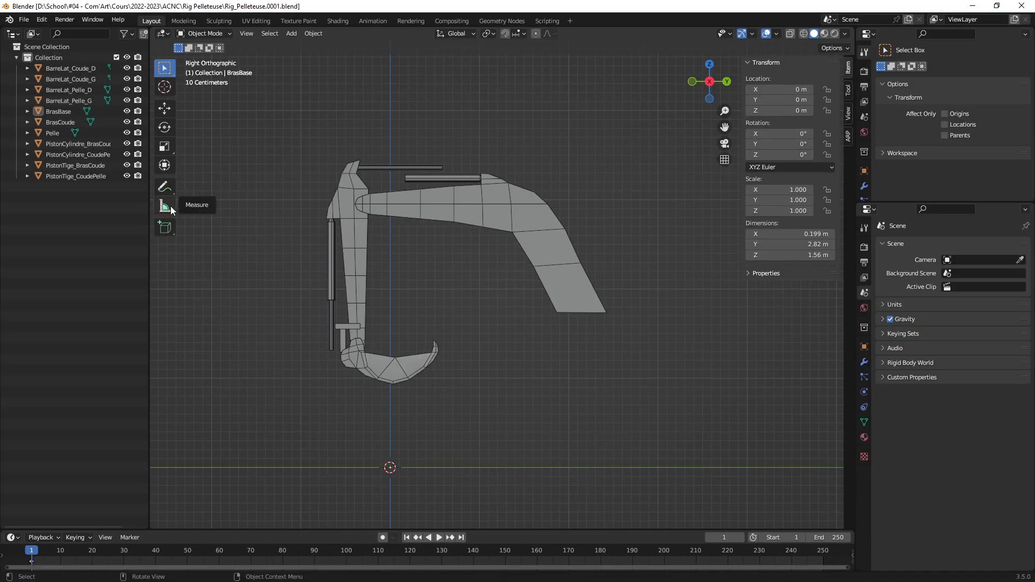
pyautogui.click(171, 207)
pyautogui.moveTo(300, 416); pyautogui.dragTo(299, 154)
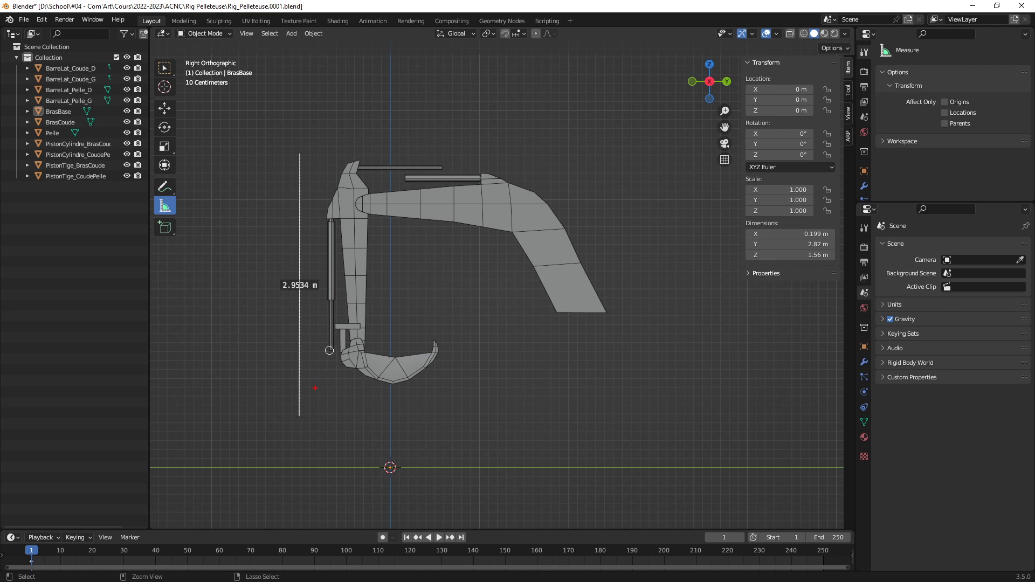
pyautogui.moveTo(275, 386); pyautogui.dragTo(437, 384)
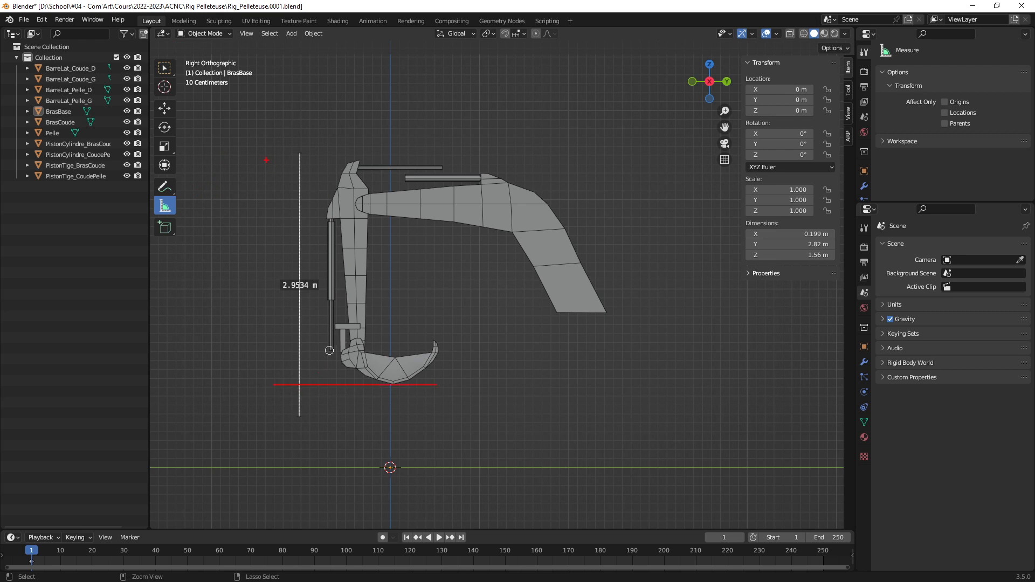
pyautogui.moveTo(267, 160); pyautogui.dragTo(386, 160)
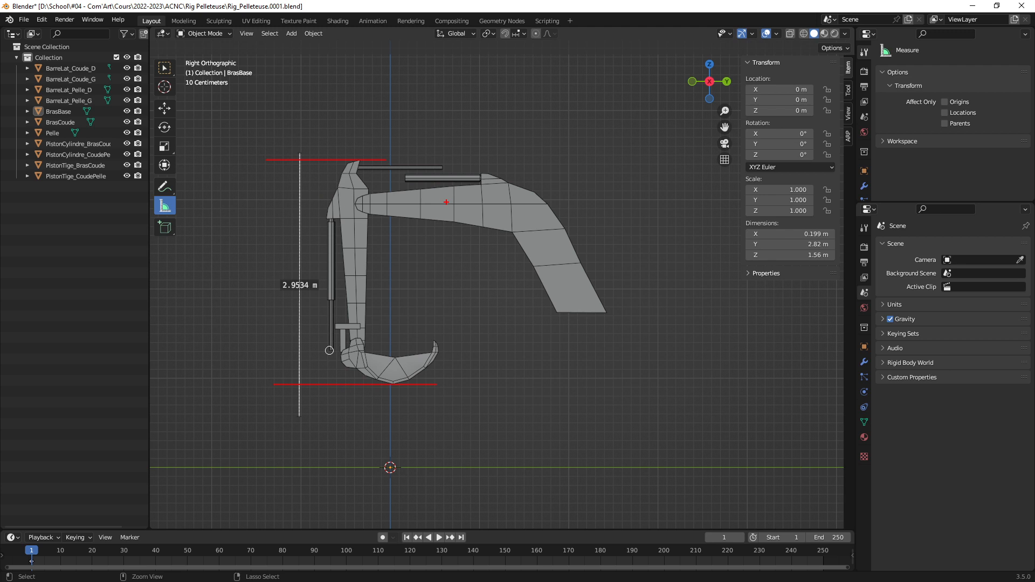
pyautogui.moveTo(335, 410); pyautogui.dragTo(601, 408)
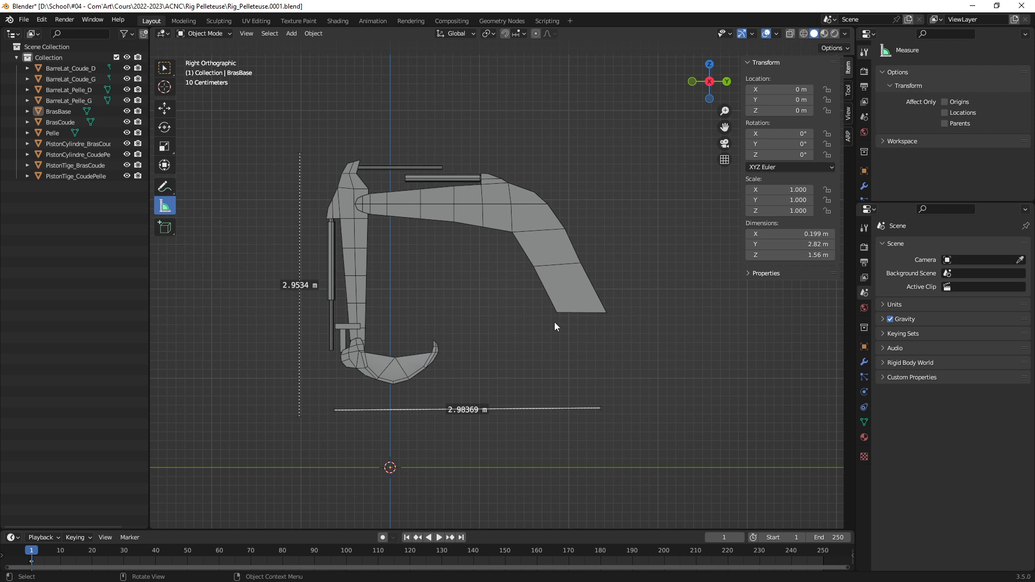
pyautogui.press('Delete')
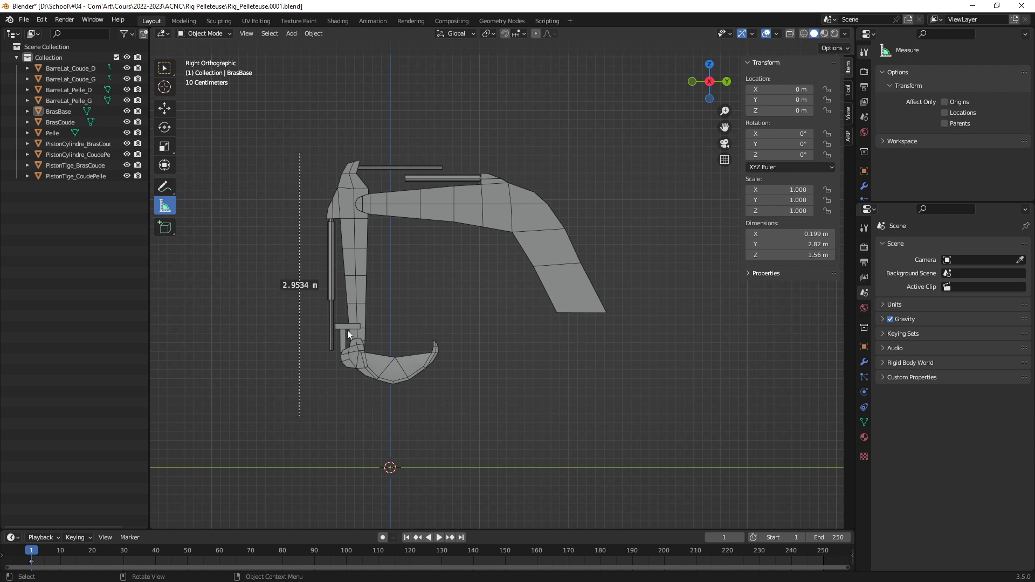
pyautogui.rightClick(302, 311)
pyautogui.click(300, 262)
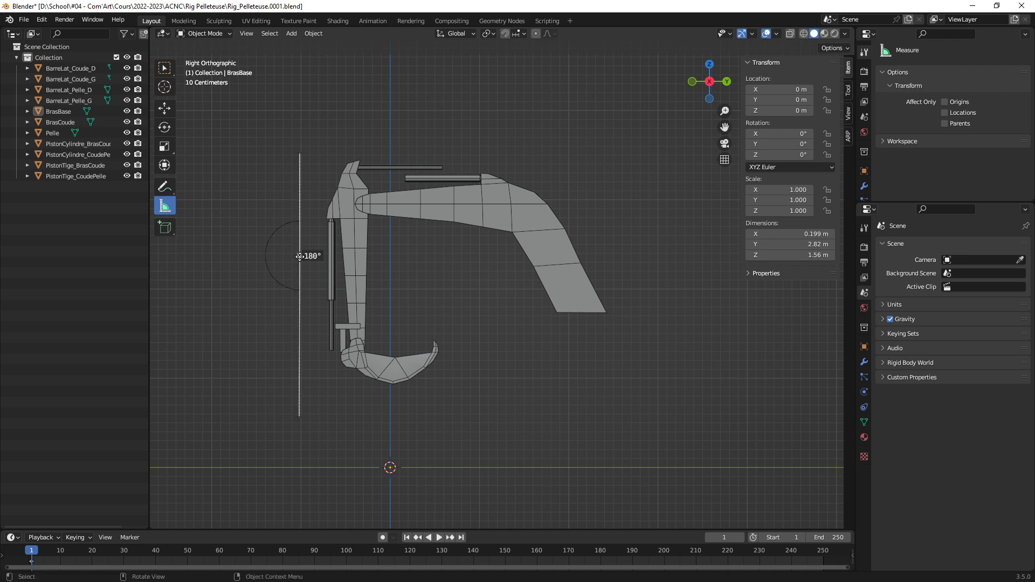
pyautogui.press('Delete')
# Select the BrasBase arm with Select Box and check its location, rotation and scale values.
pyautogui.click(167, 68)
pyautogui.click(466, 214)
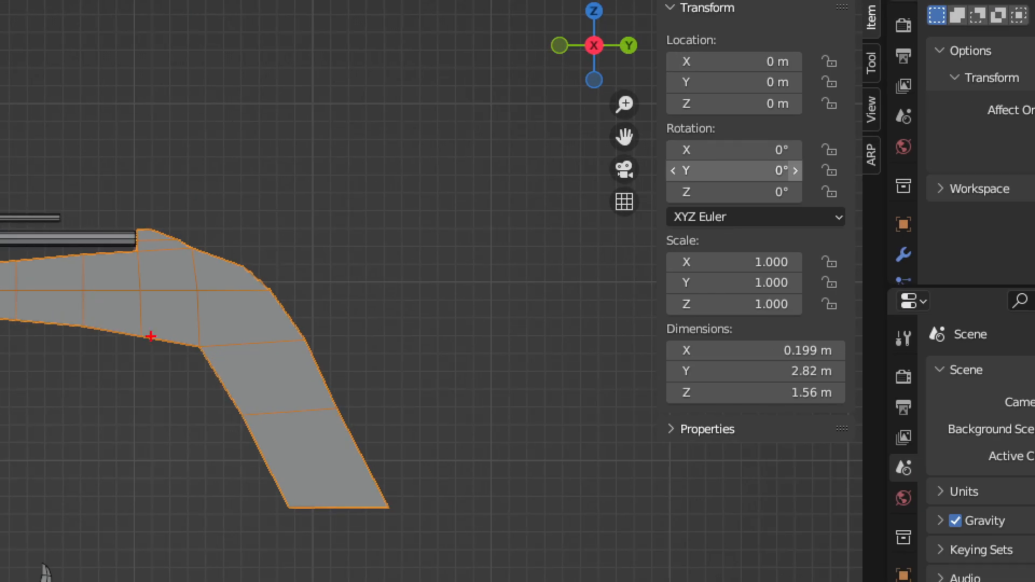
pyautogui.moveTo(447, 202); pyautogui.dragTo(222, 327)
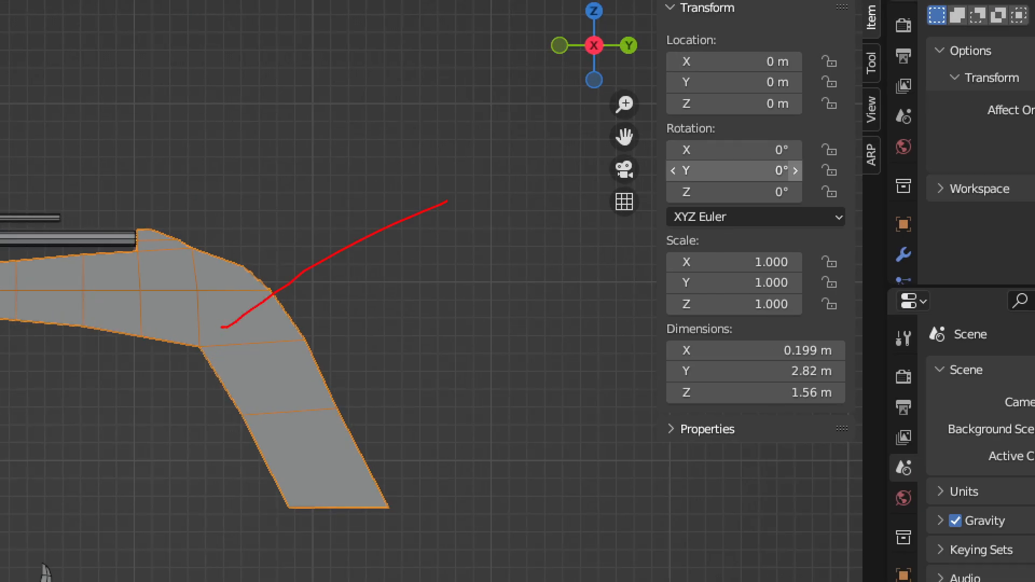
pyautogui.moveTo(649, 139); pyautogui.dragTo(624, 318)
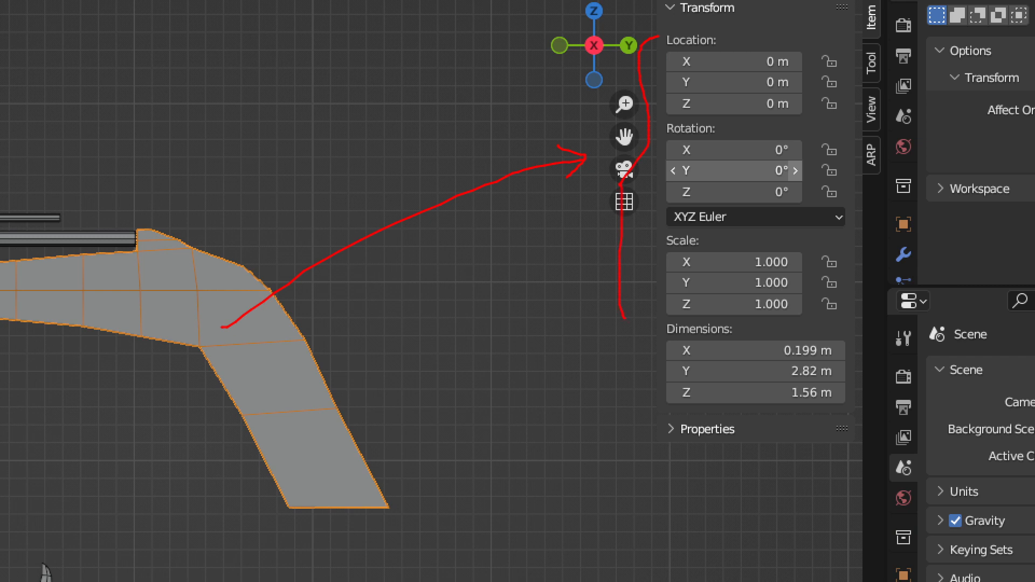
pyautogui.moveTo(738, 68)
pyautogui.mouseDown()
pyautogui.moveTo(742, 92)
pyautogui.moveTo(740, 66)
pyautogui.mouseUp()
pyautogui.moveTo(735, 160)
pyautogui.mouseDown()
pyautogui.moveTo(735, 180)
pyautogui.moveTo(740, 150)
pyautogui.mouseUp()
pyautogui.moveTo(716, 291); pyautogui.dragTo(785, 298)
pyautogui.press('Escape')
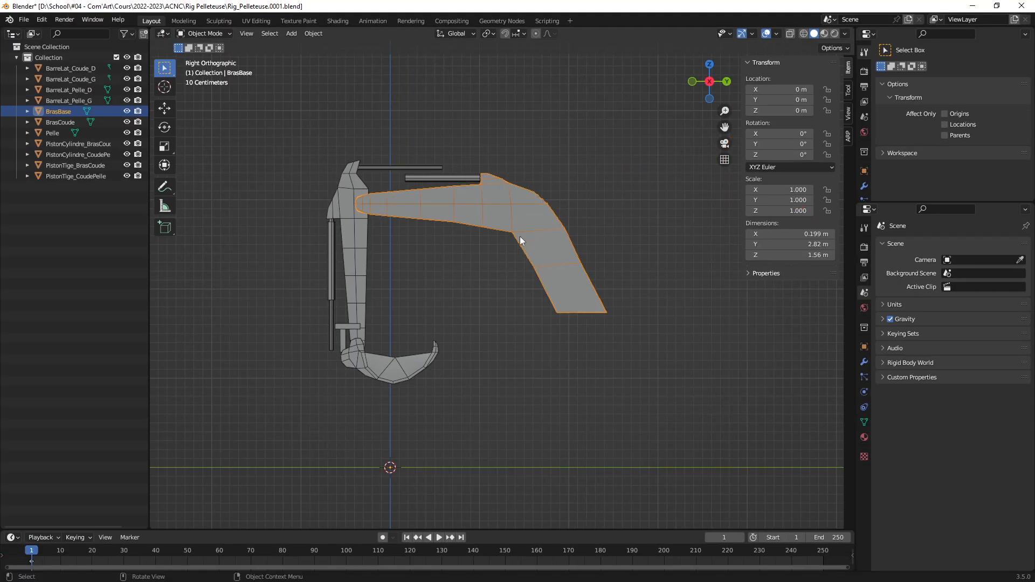
# Select the piston, side-bar and bucket meshes one by one and check each one's location, rotation and scale values.
pyautogui.moveTo(448, 244)
pyautogui.mouseDown(button='middle')
pyautogui.moveTo(507, 275)
pyautogui.moveTo(491, 286)
pyautogui.moveTo(583, 276)
pyautogui.moveTo(496, 276)
pyautogui.mouseUp(button='middle')
pyautogui.click(493, 196)
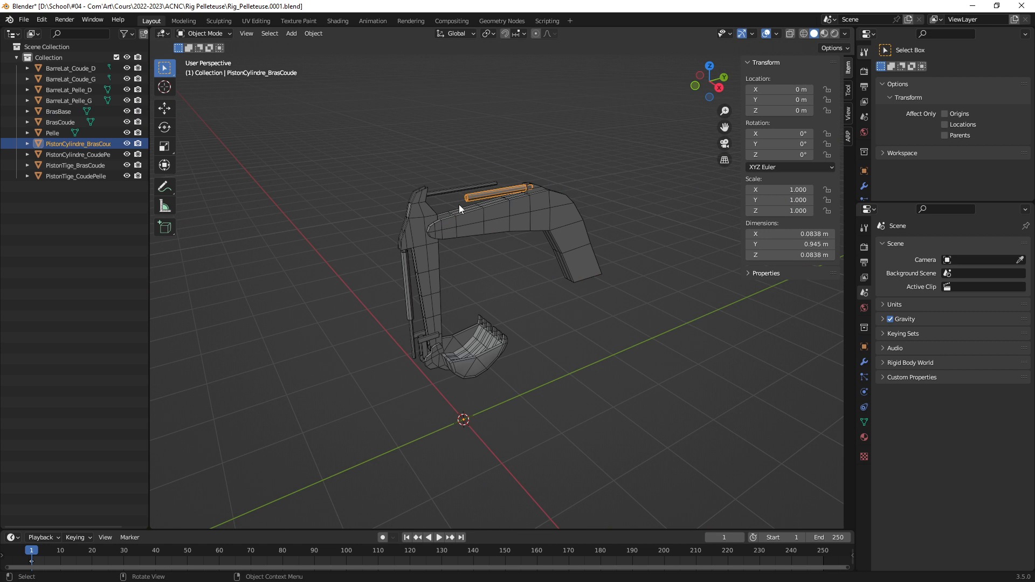
pyautogui.click(432, 190)
pyautogui.click(407, 254)
pyautogui.click(403, 296)
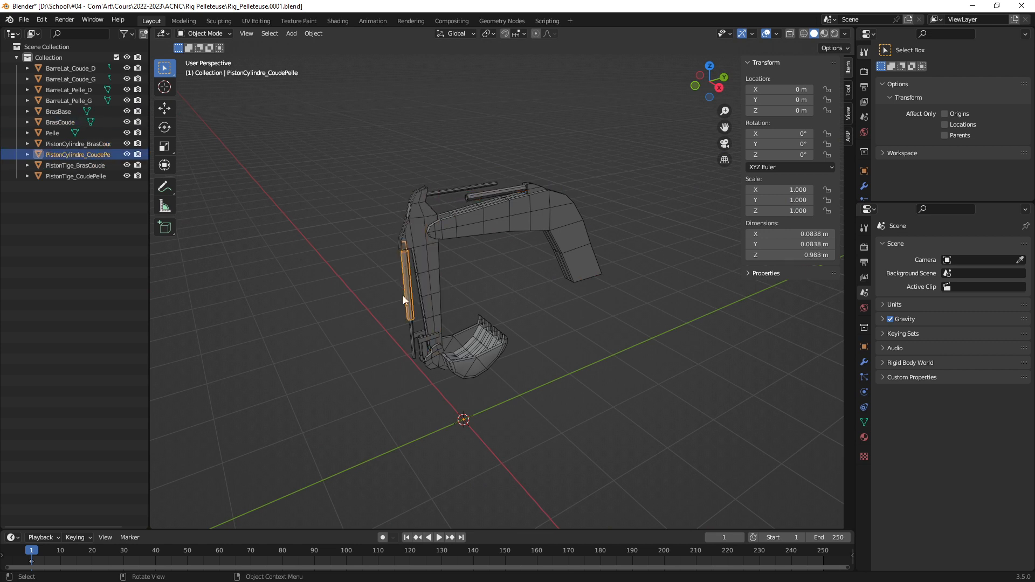
pyautogui.click(413, 335)
pyautogui.click(424, 345)
pyautogui.click(443, 357)
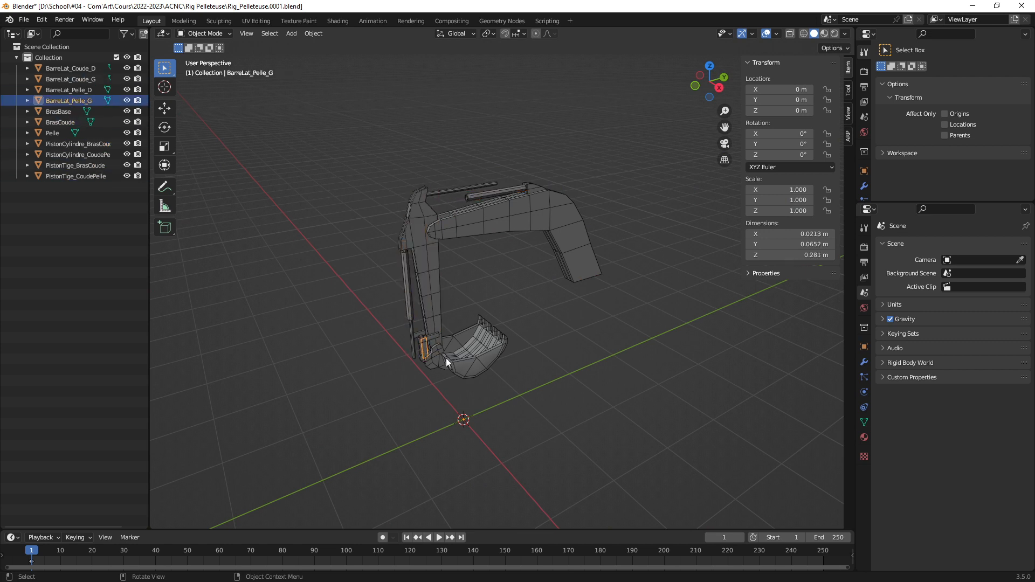
pyautogui.click(462, 357)
# Select the BrasBase arm and apply All Transforms to it.
pyautogui.click(518, 219)
pyautogui.moveTo(517, 219); pyautogui.dragTo(508, 244, button='middle')
pyautogui.scroll(1, 510, 246)
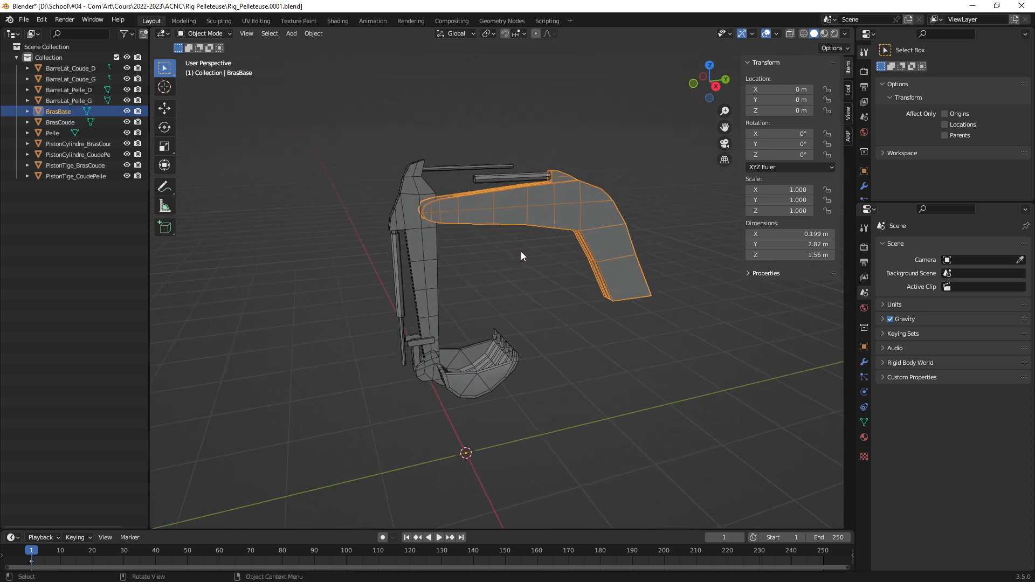
pyautogui.hotkey('ctrl', 'a')
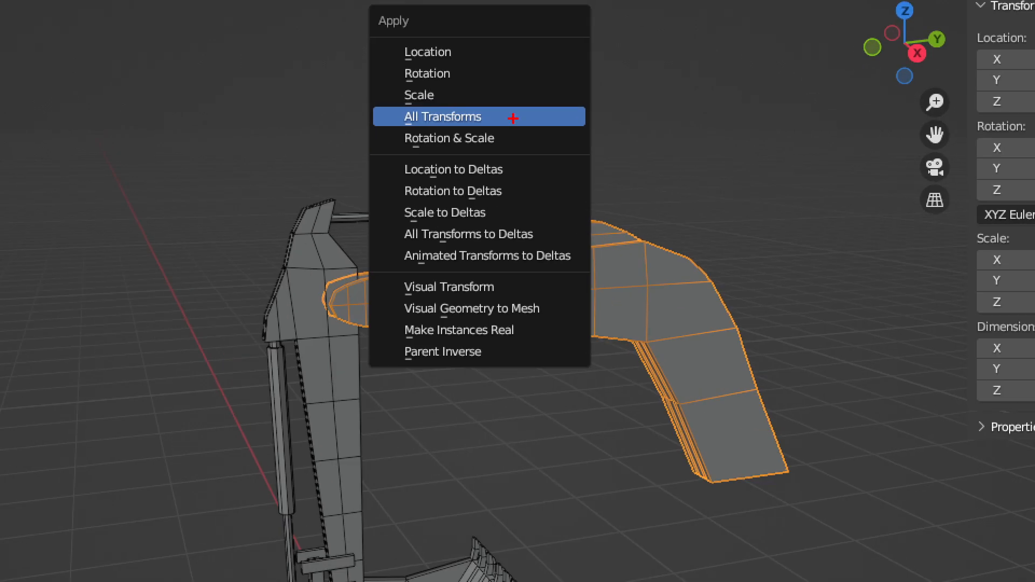
pyautogui.moveTo(383, 102)
pyautogui.keyDown('ctrl'); pyautogui.mouseDown()
pyautogui.moveTo(505, 129)
pyautogui.moveTo(690, 144)
pyautogui.mouseUp(); pyautogui.keyUp('ctrl')
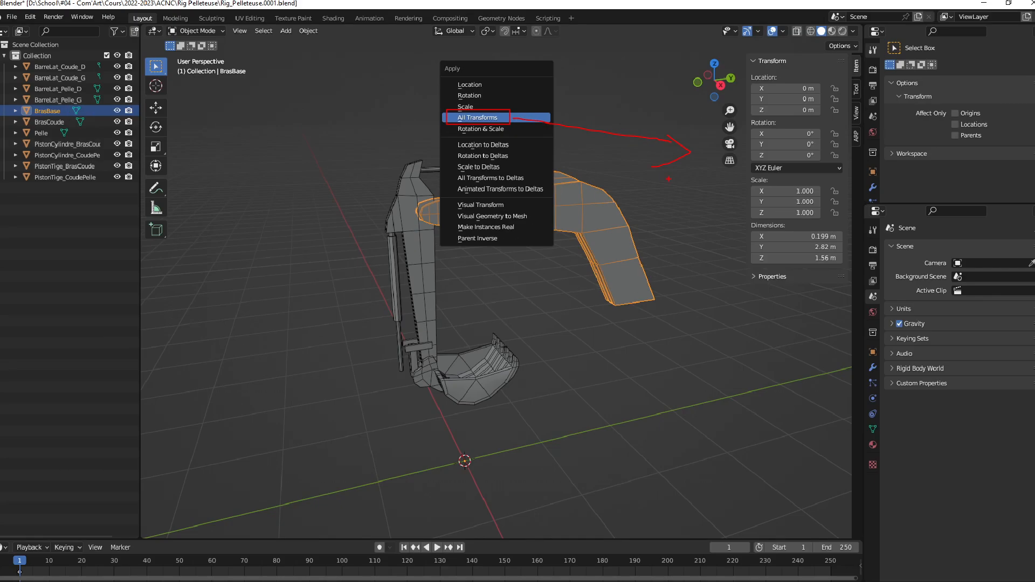
pyautogui.click(464, 117)
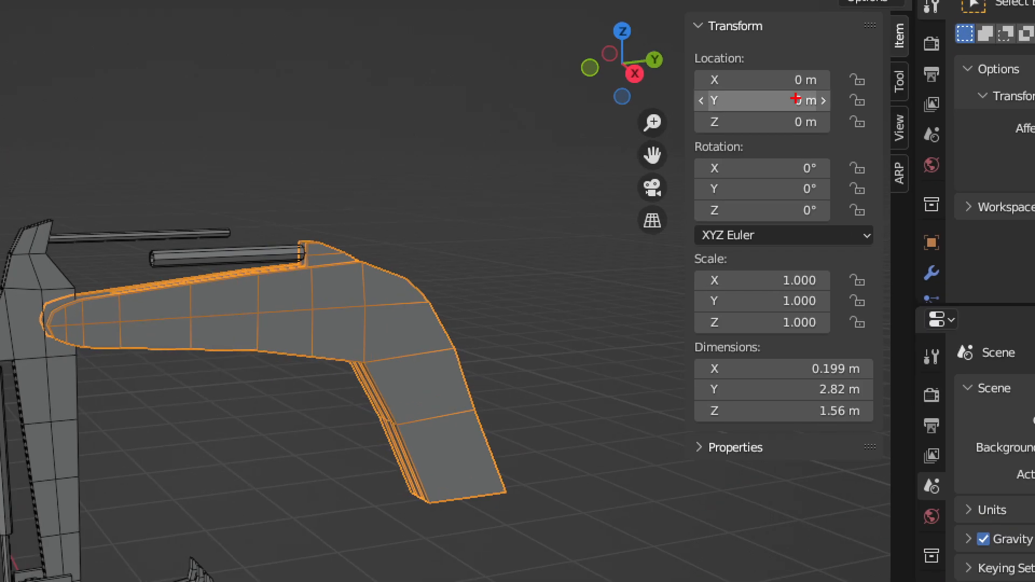
# Check BrasBase's location, rotation and scale values, and the position of its origin relative to the world origin.
pyautogui.moveTo(781, 95); pyautogui.dragTo(784, 97)
pyautogui.moveTo(776, 136); pyautogui.dragTo(801, 152)
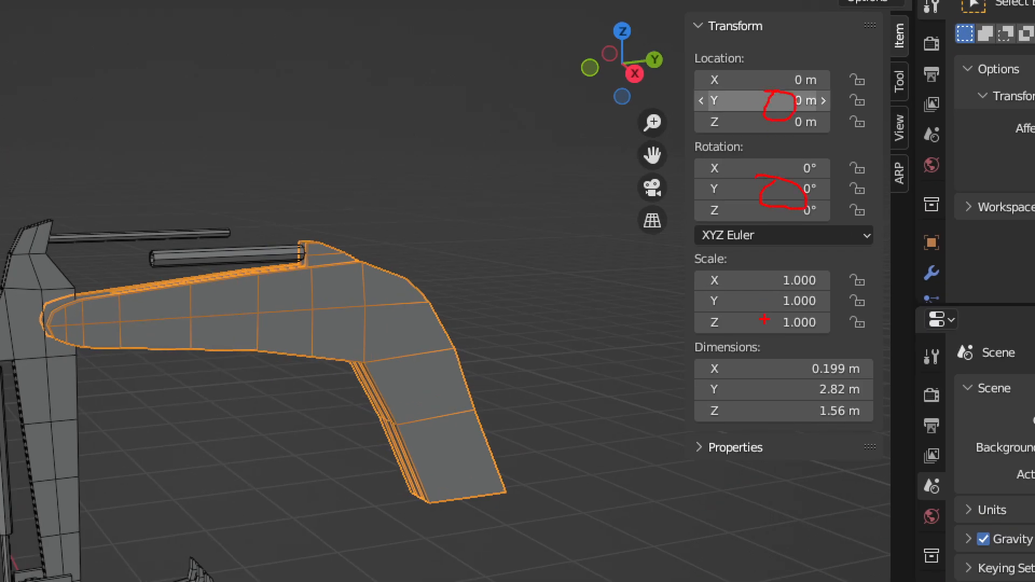
pyautogui.moveTo(764, 320); pyautogui.dragTo(797, 296)
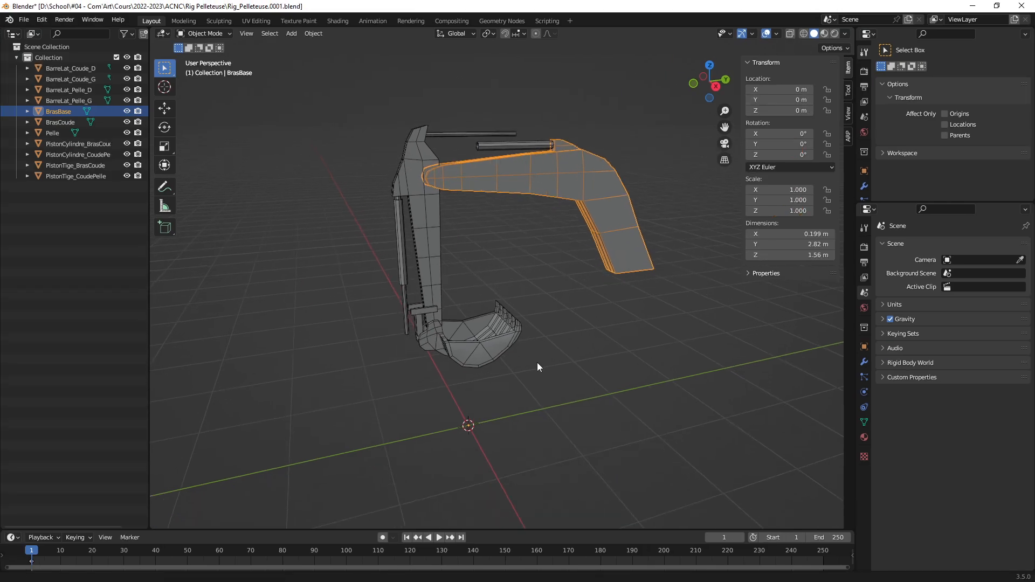
pyautogui.keyDown('shift'); pyautogui.moveTo(537, 362); pyautogui.dragTo(537, 358, button='middle'); pyautogui.keyUp('shift')
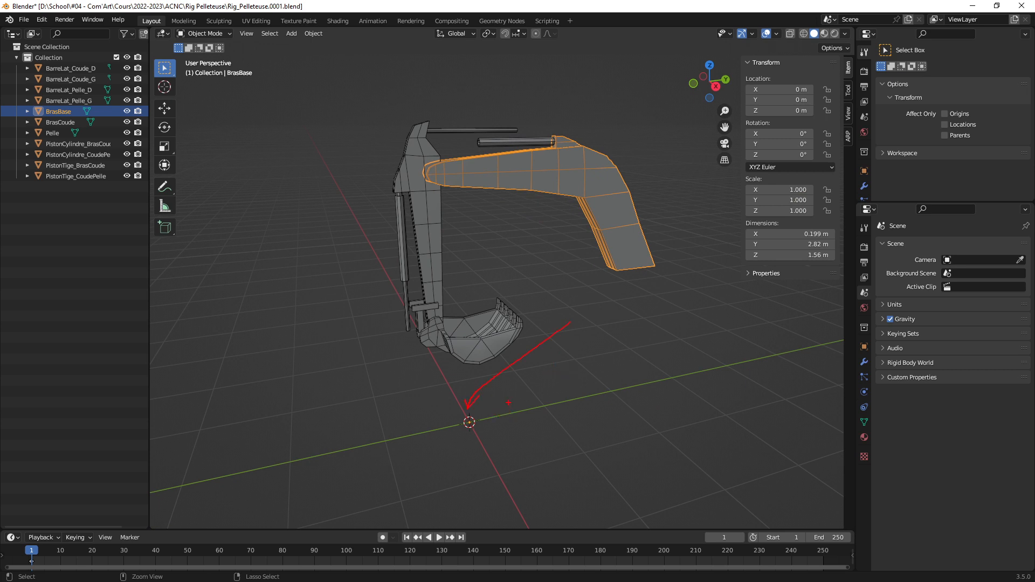
pyautogui.moveTo(544, 301)
pyautogui.mouseDown(button='middle')
pyautogui.moveTo(555, 319)
pyautogui.moveTo(508, 306)
pyautogui.moveTo(536, 295)
pyautogui.moveTo(462, 289)
pyautogui.moveTo(566, 291)
pyautogui.moveTo(564, 316)
pyautogui.moveTo(569, 300)
pyautogui.moveTo(555, 297)
pyautogui.moveTo(565, 312)
pyautogui.moveTo(555, 296)
pyautogui.moveTo(561, 316)
pyautogui.moveTo(542, 306)
pyautogui.moveTo(552, 312)
pyautogui.moveTo(545, 322)
pyautogui.moveTo(555, 320)
pyautogui.mouseUp(button='middle')
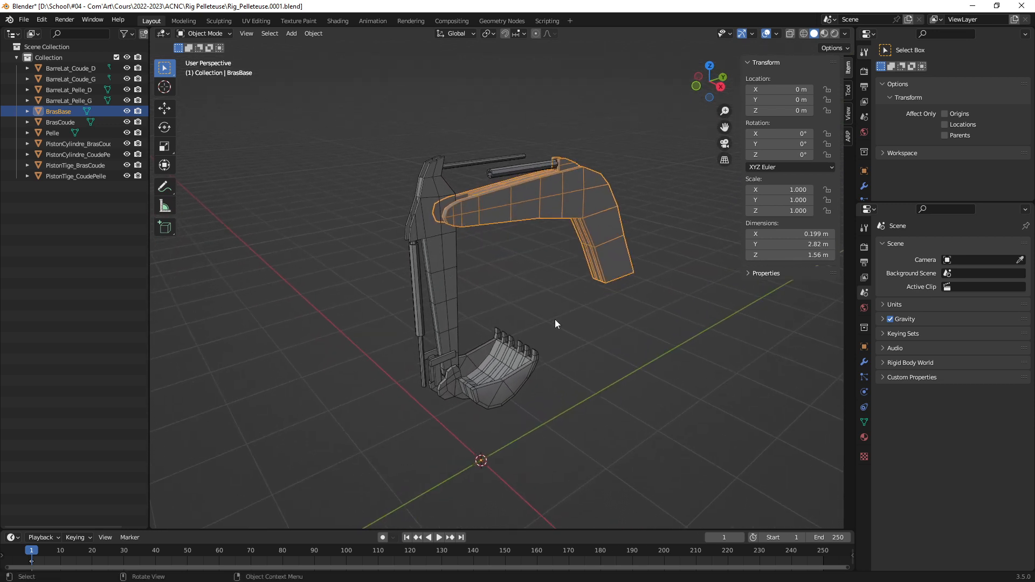